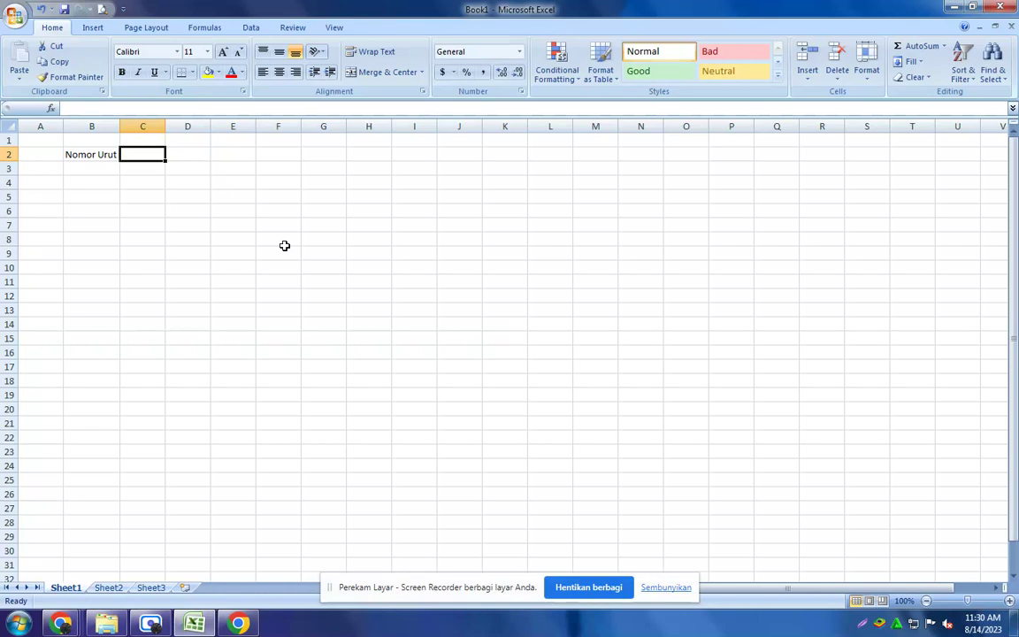
# Enter the column headings Angka Pertama in C2 and Angka Kedua in D2
pyautogui.write('URU')
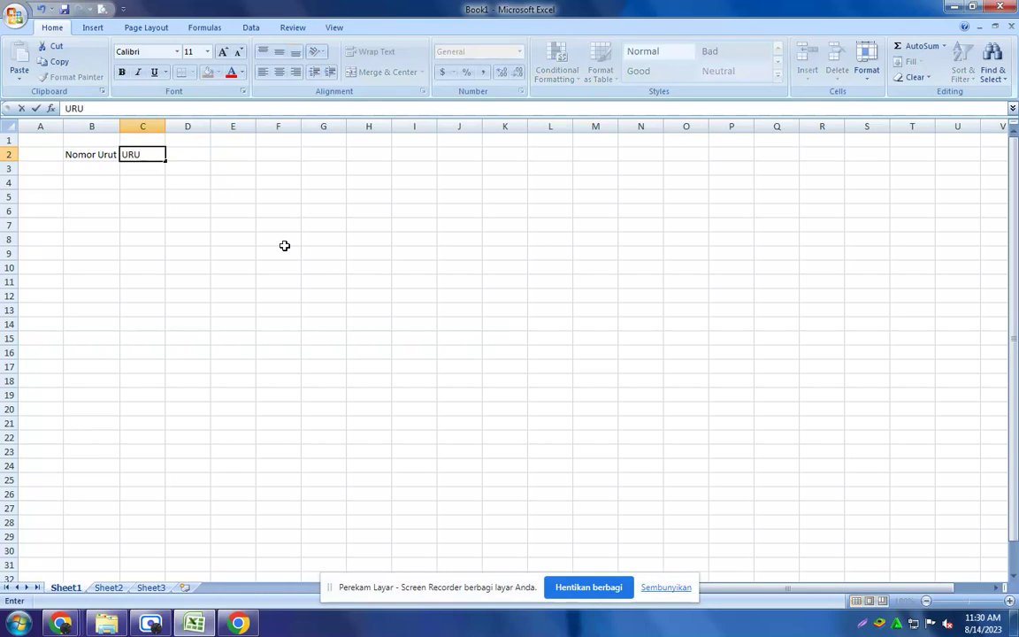
pyautogui.press('BackSpace')
pyautogui.press('BackSpace')
pyautogui.press('BackSpace')
pyautogui.write('Angka Pertama')
pyautogui.press('Tab')
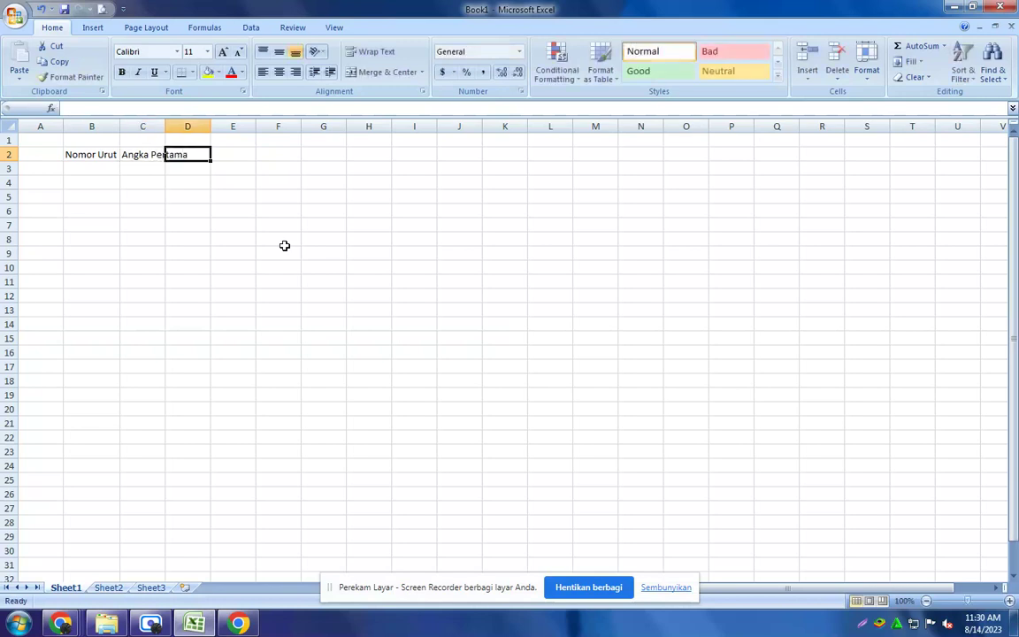
pyautogui.write('Ang')
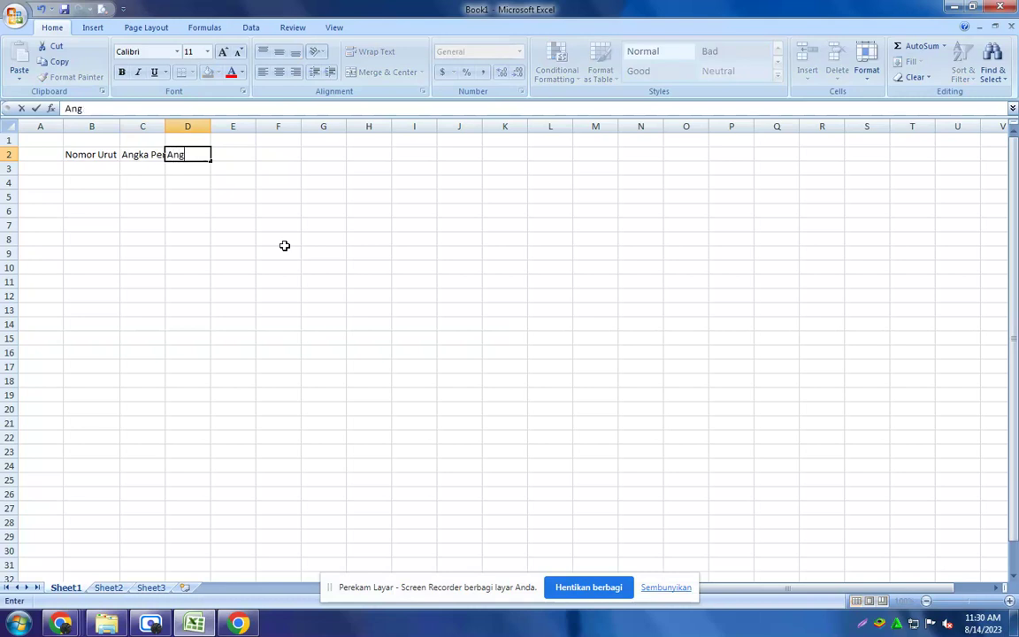
pyautogui.write('ka Kedua')
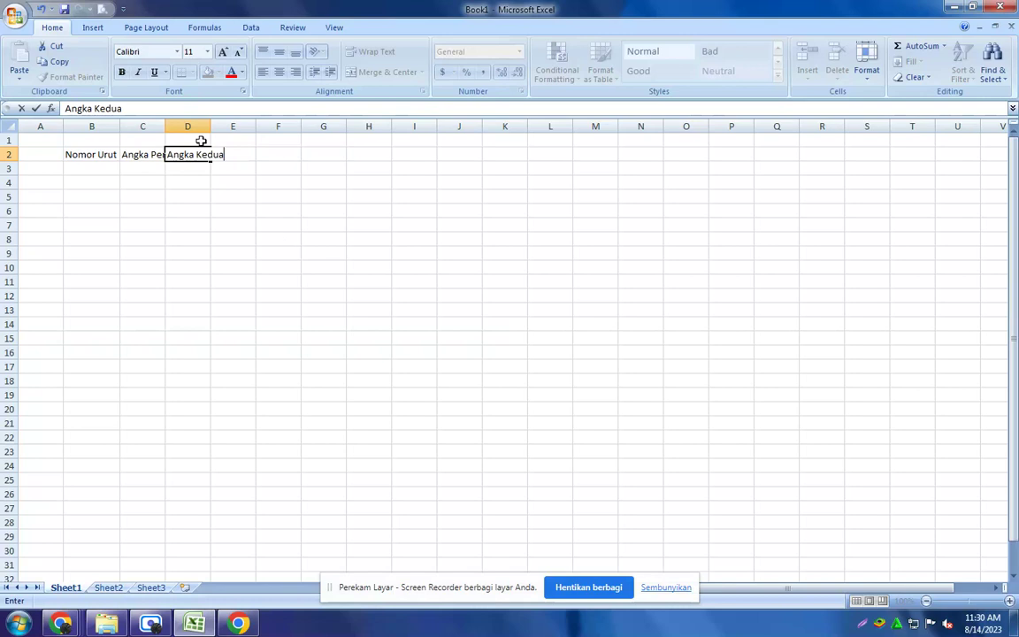
pyautogui.moveTo(224, 255); pyautogui.dragTo(224, 266)
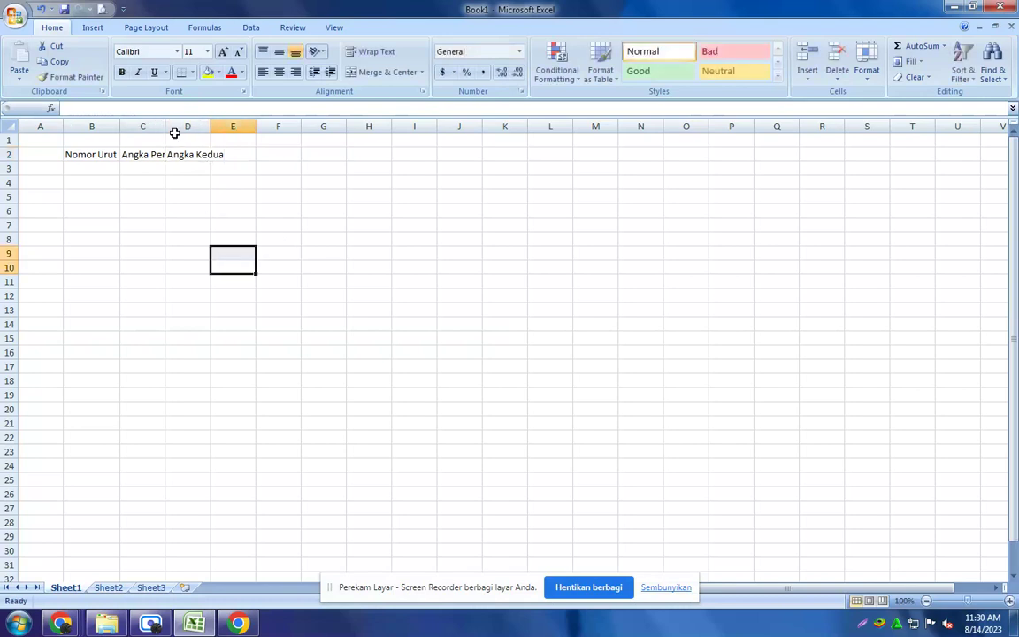
# Fit the widths of columns C and D to their headings
pyautogui.doubleClick(164, 125)
pyautogui.moveTo(237, 126); pyautogui.dragTo(238, 126)
pyautogui.doubleClick(238, 126)
# Enter the heading Pengurangan in E2 and fit column E's width to it
pyautogui.click(274, 153)
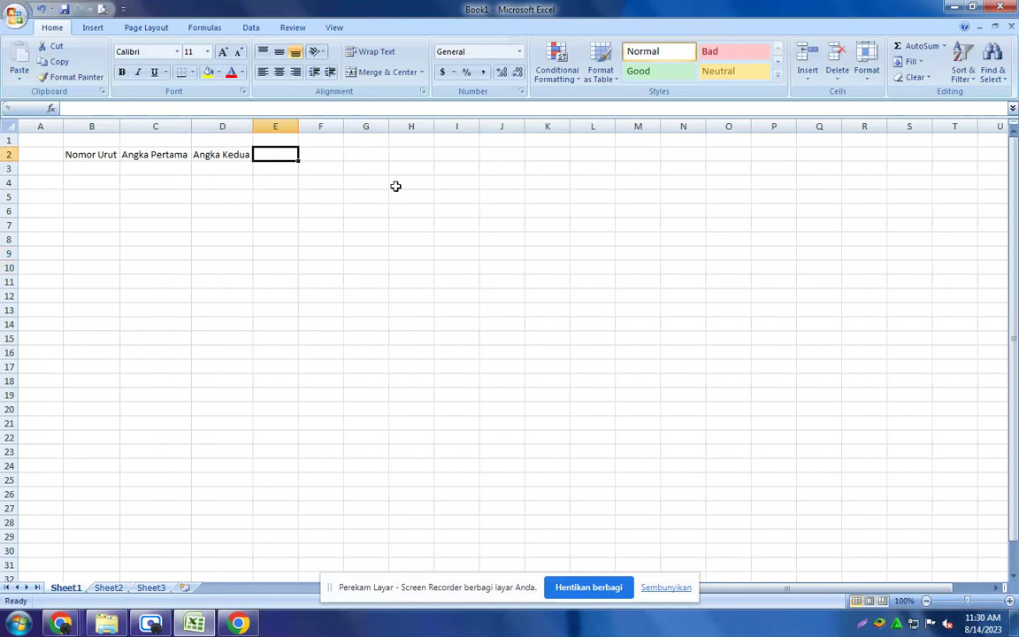
pyautogui.write('Pengurangan')
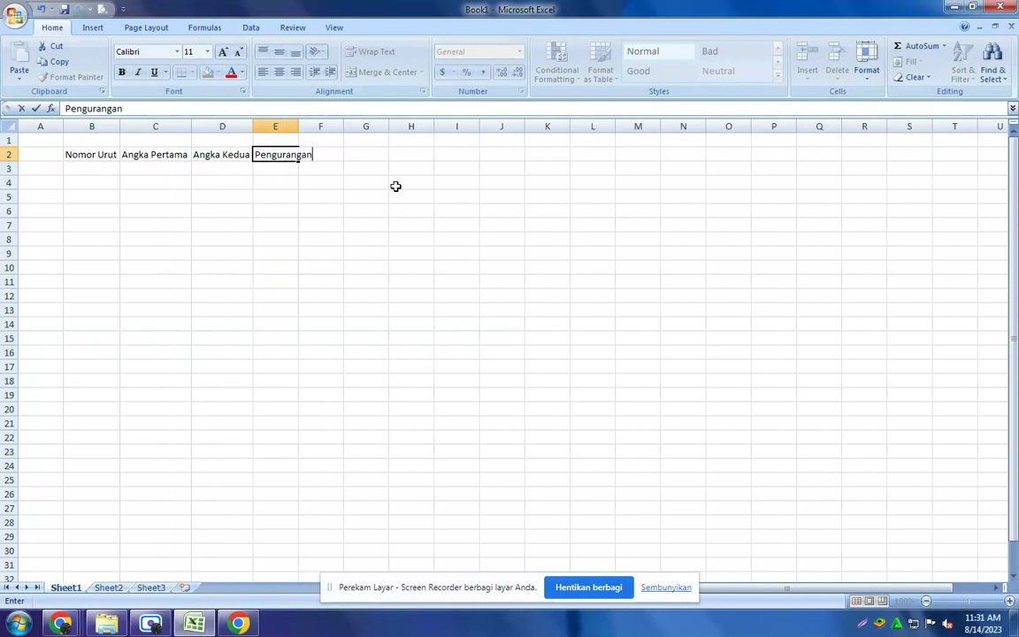
pyautogui.click(306, 239)
pyautogui.doubleClick(299, 126)
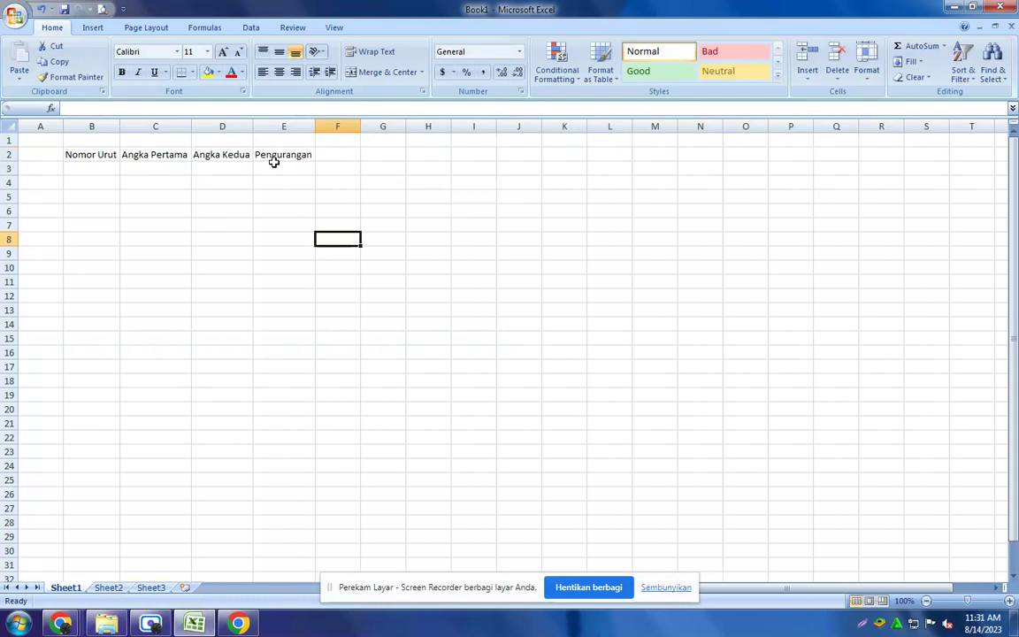
# Change the E2 heading to Total Pengurangan and refit column E's width
pyautogui.click(268, 155)
pyautogui.click(66, 107)
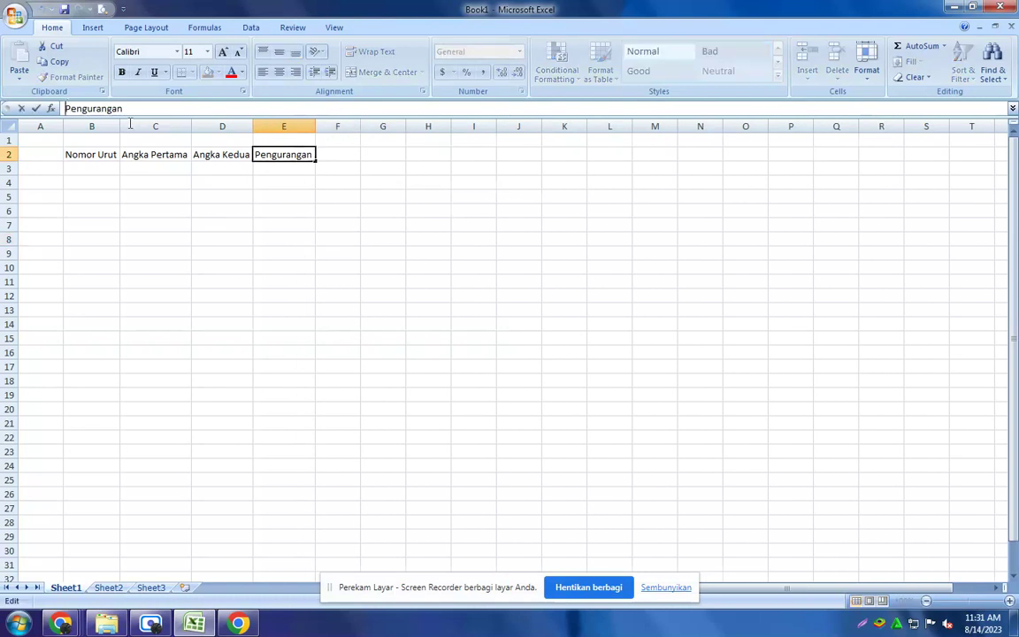
pyautogui.write('T')
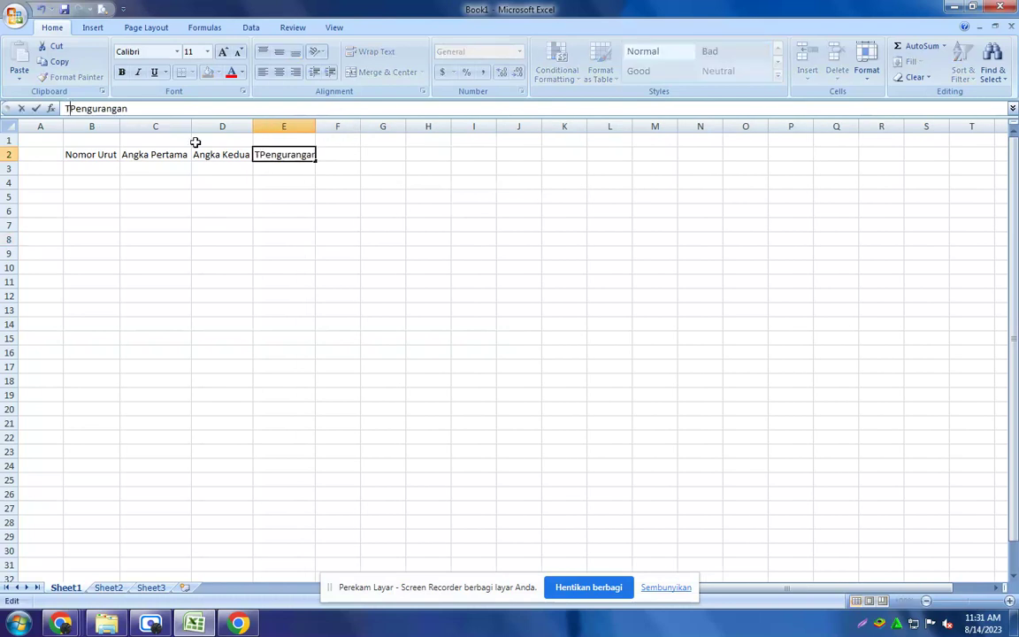
pyautogui.write('otal')
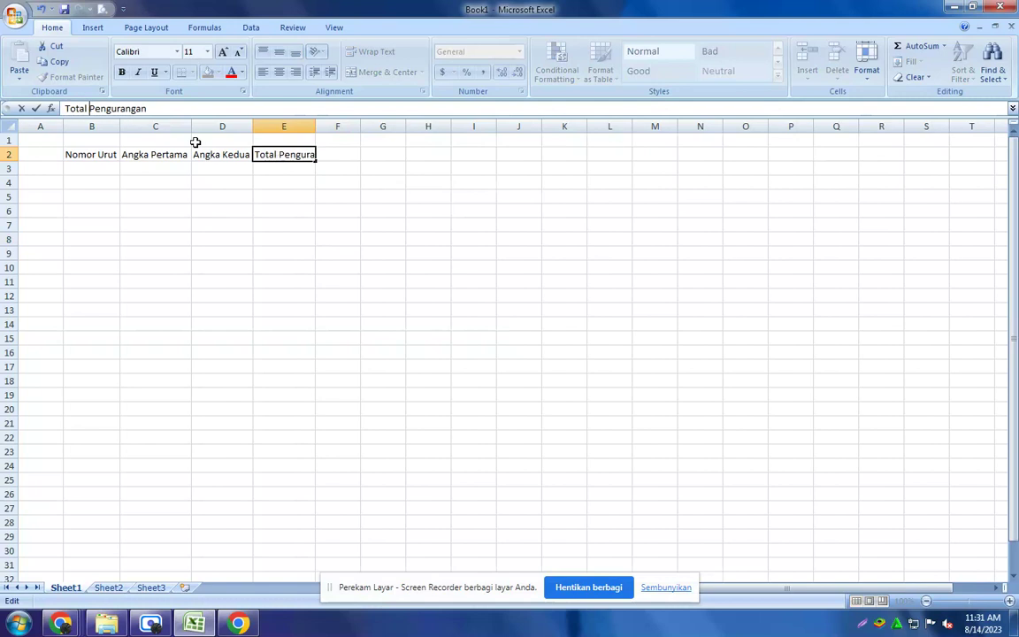
pyautogui.click(496, 367)
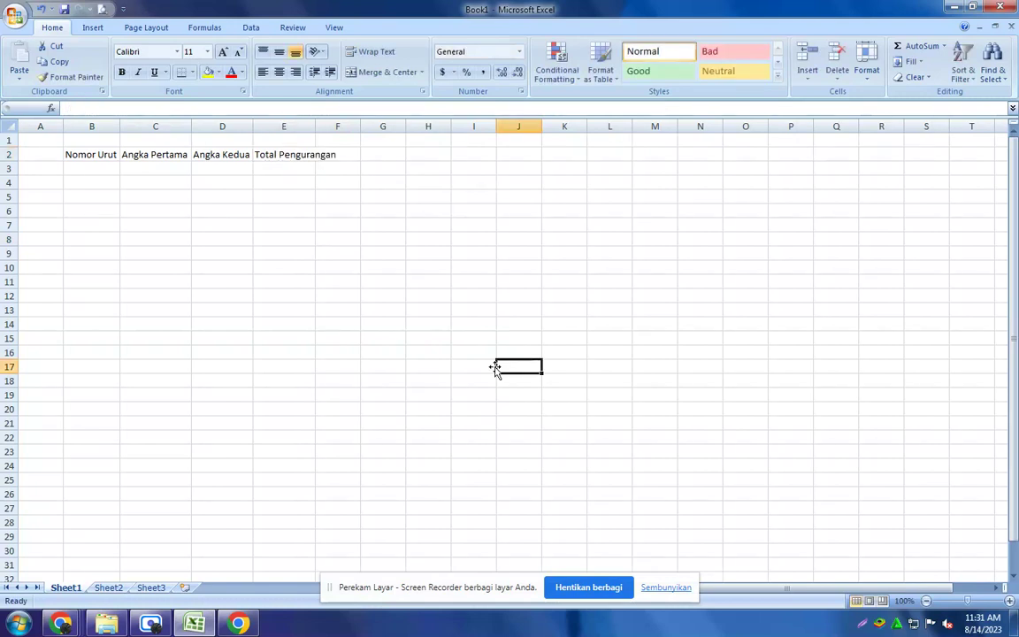
pyautogui.doubleClick(314, 126)
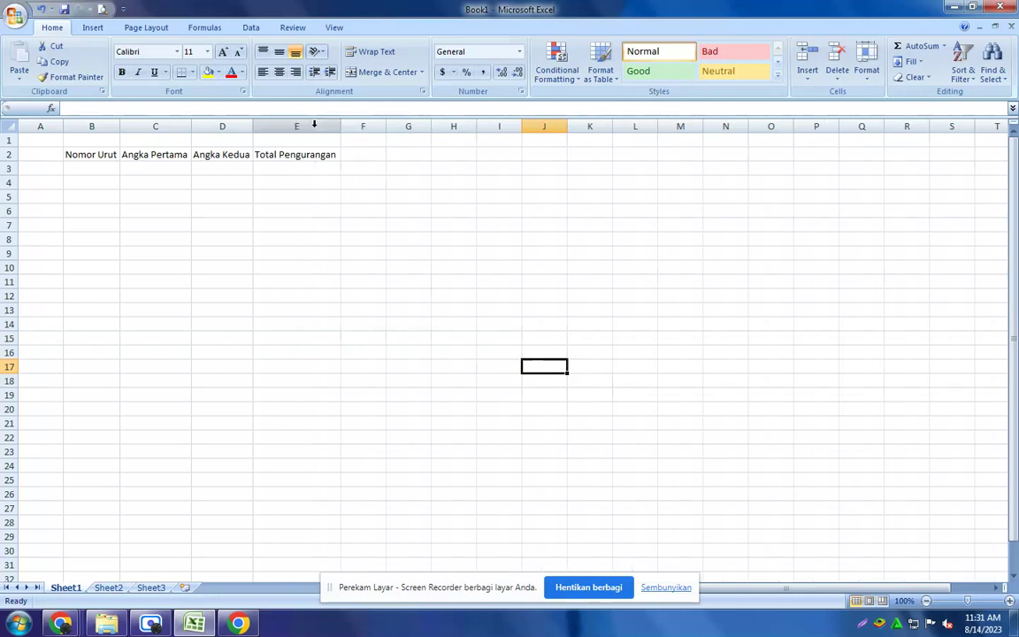
# Start the Nomor Urut numbering with 1 in B3 and the formula =B3+1 in B4
pyautogui.click(106, 169)
pyautogui.write('1')
pyautogui.press('Return')
pyautogui.write('=')
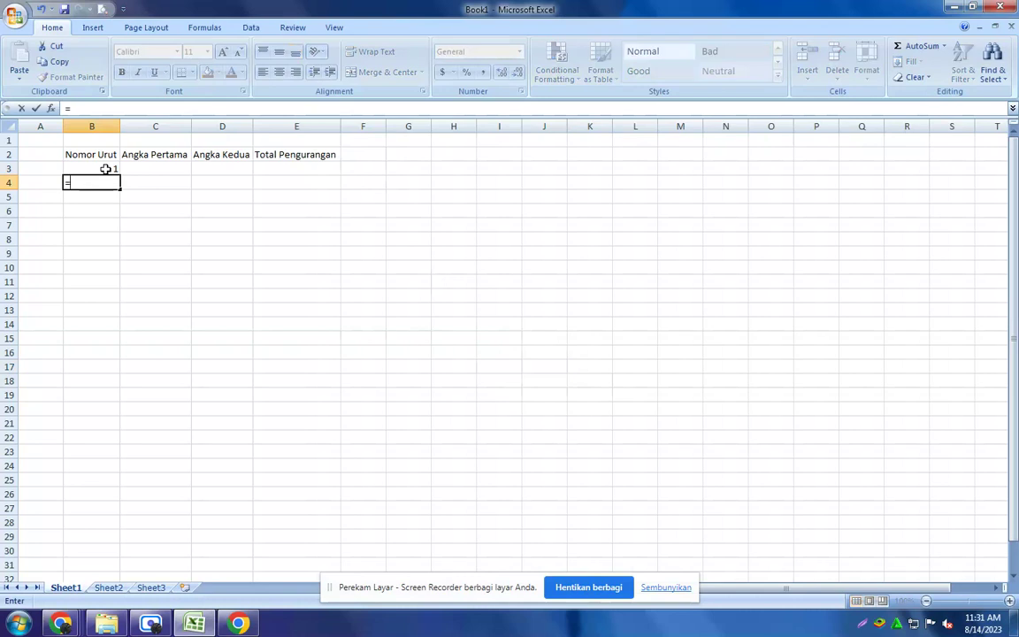
pyautogui.click(105, 169)
pyautogui.write('+1')
pyautogui.press('Return')
# Copy the numbering formula from B4 down to B5:B16
pyautogui.press('Up')
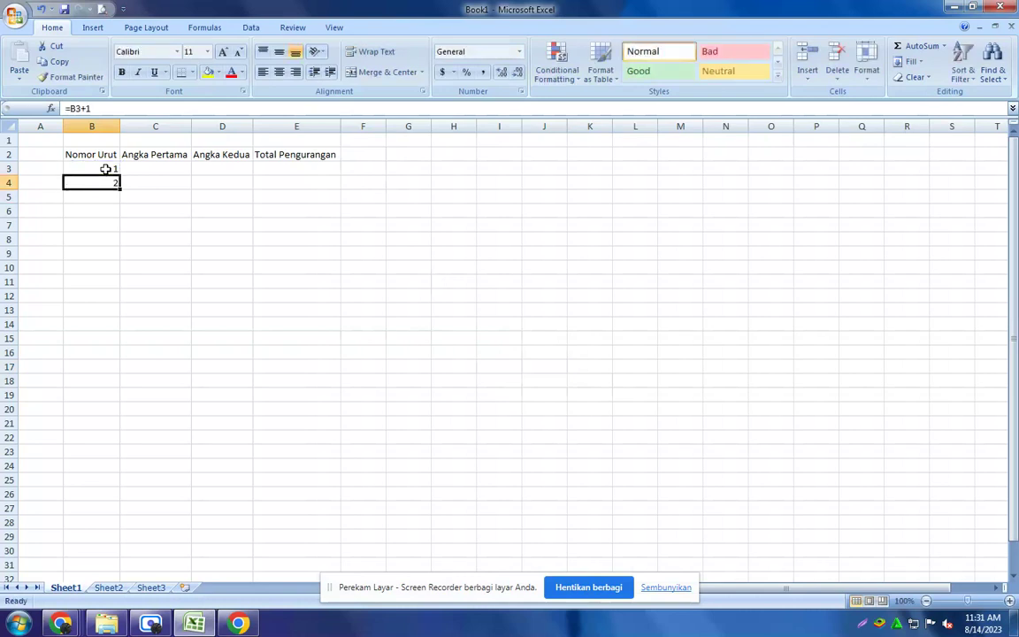
pyautogui.hotkey('ctrl', 'c')
pyautogui.press('Down')
pyautogui.hotkey('shift', 'Down')
pyautogui.hotkey('shift', 'Down')
pyautogui.hotkey('shift', 'Down')
pyautogui.hotkey('shift', 'Down')
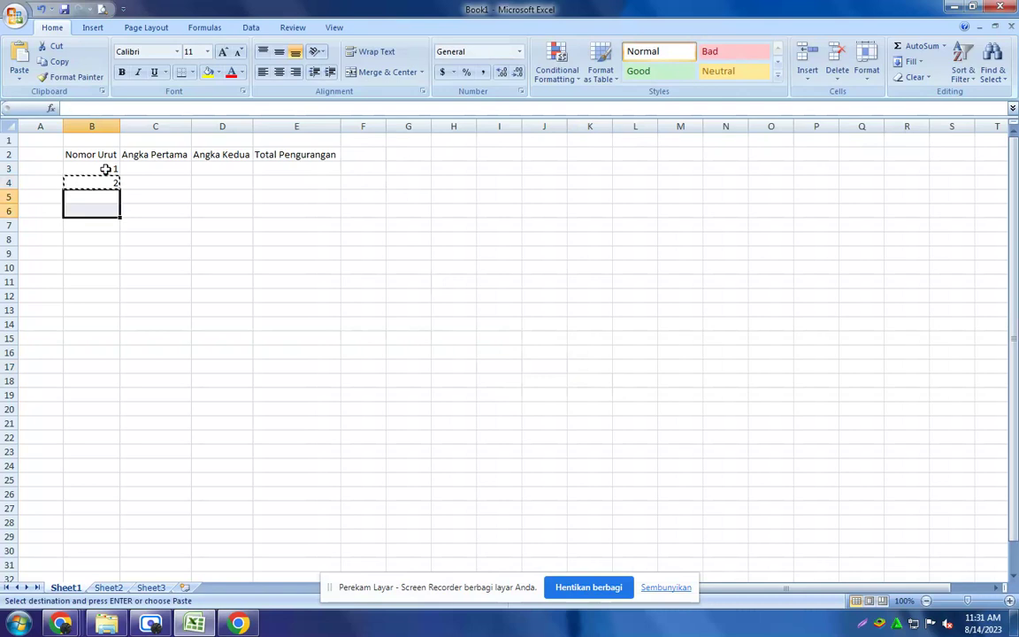
pyautogui.hotkey('shift', 'Down')
pyautogui.hotkey('shift', 'Down')
pyautogui.hotkey('shift', 'Down')
pyautogui.hotkey('shift', 'Down')
pyautogui.hotkey('shift', 'Down')
pyautogui.hotkey('shift', 'Down')
pyautogui.hotkey('shift', 'Down')
pyautogui.hotkey('ctrl', 'v')
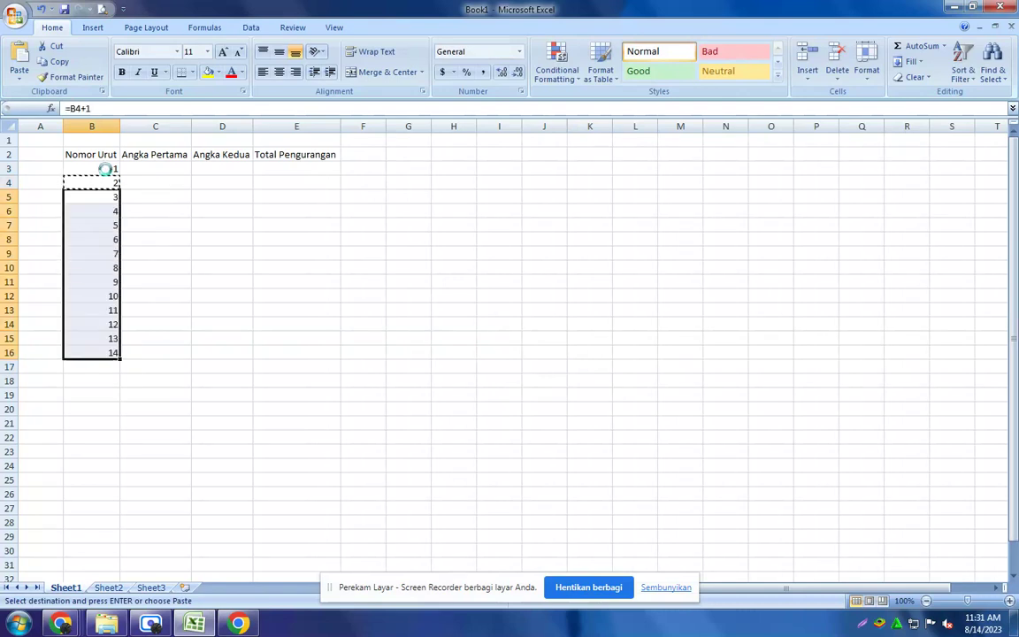
# Clear cells B13:B17 so the numbering ends at 10
pyautogui.click(109, 307)
pyautogui.hotkey('shift', 'Down')
pyautogui.hotkey('shift', 'Down')
pyautogui.hotkey('shift', 'Down')
pyautogui.hotkey('shift', 'Down')
pyautogui.press('Delete')
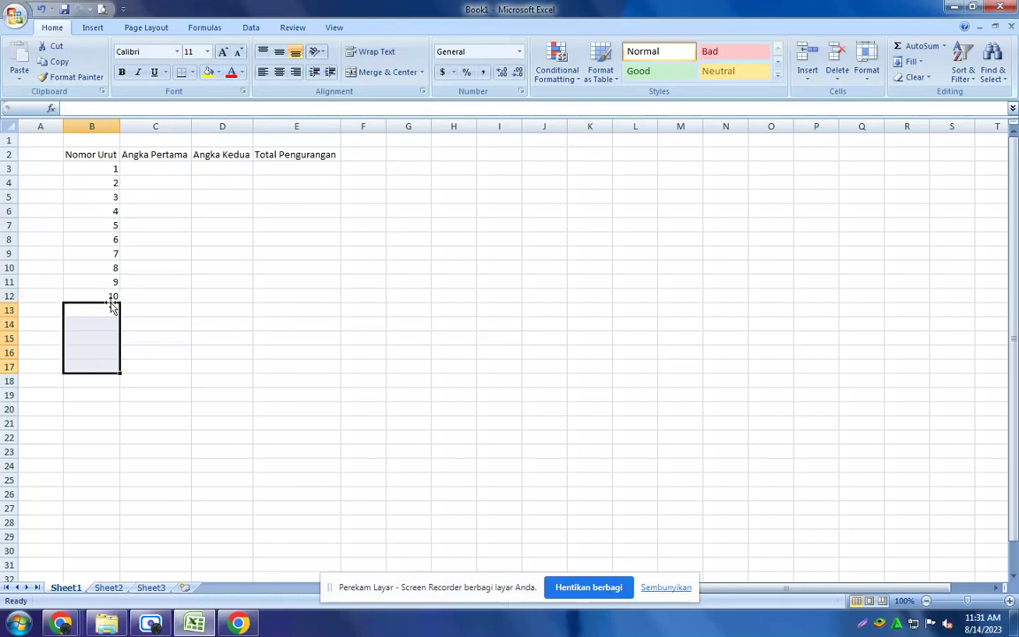
# Enter 2 as the first Angka Pertama value in C3
pyautogui.click(172, 166)
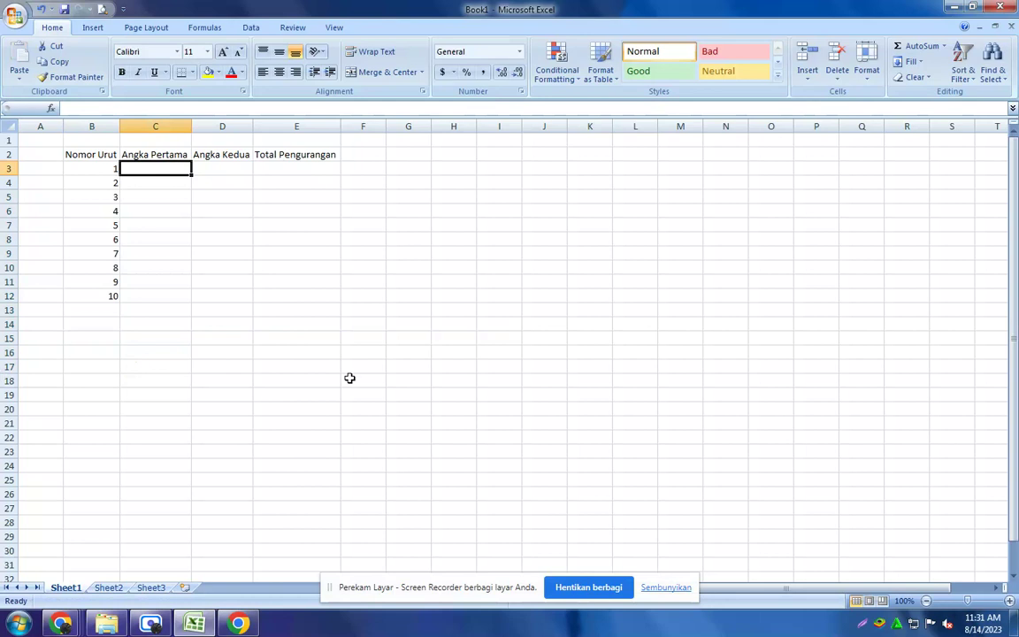
pyautogui.write('2')
pyautogui.press('Return')
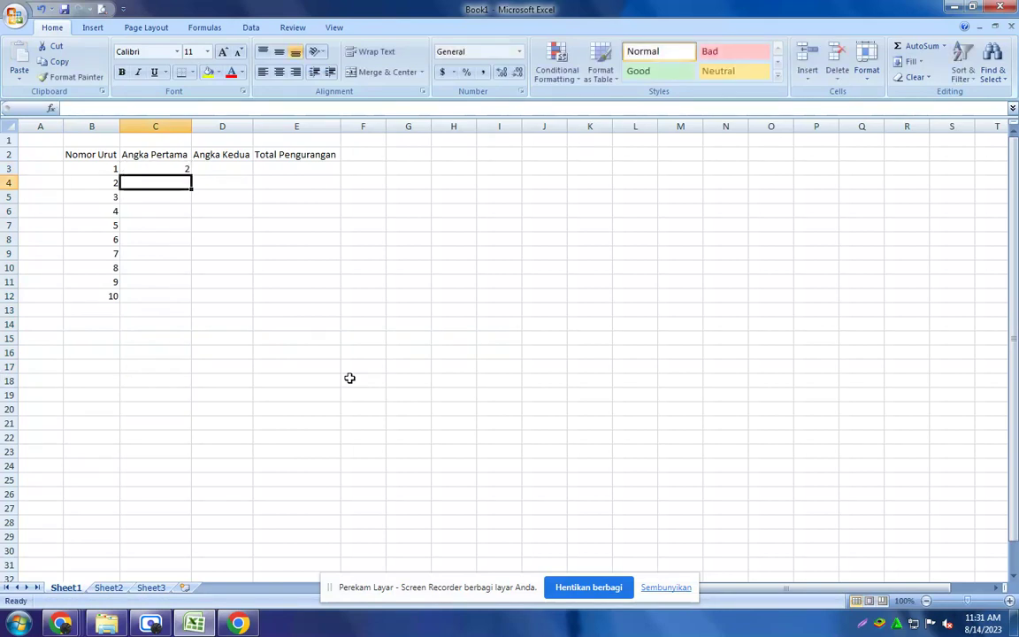
pyautogui.write('=')
pyautogui.press('Up')
pyautogui.write('+')
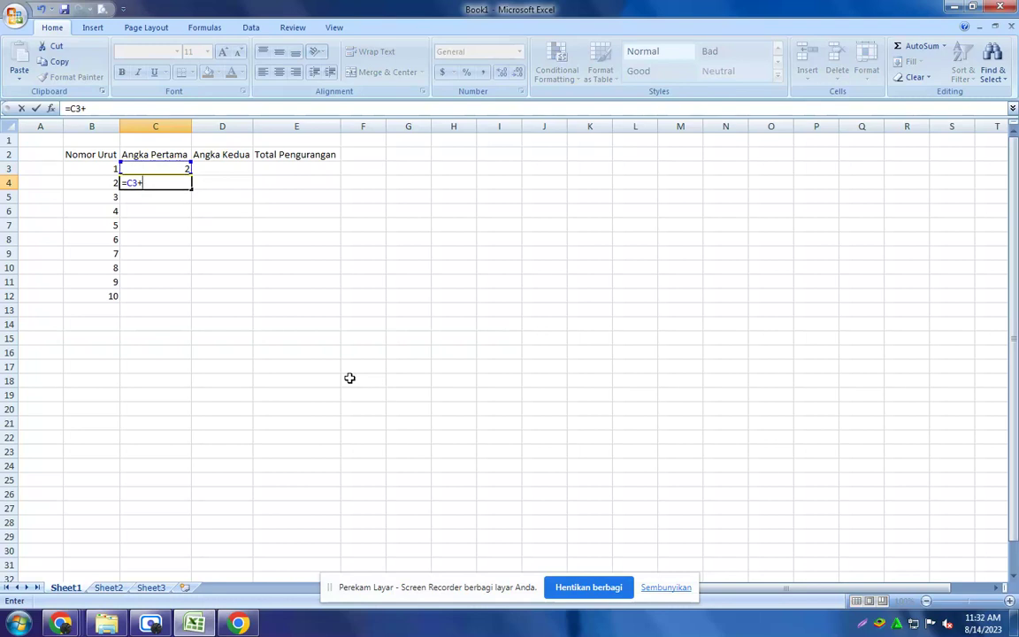
pyautogui.press('BackSpace')
pyautogui.press('BackSpace')
pyautogui.press('BackSpace')
pyautogui.press('BackSpace')
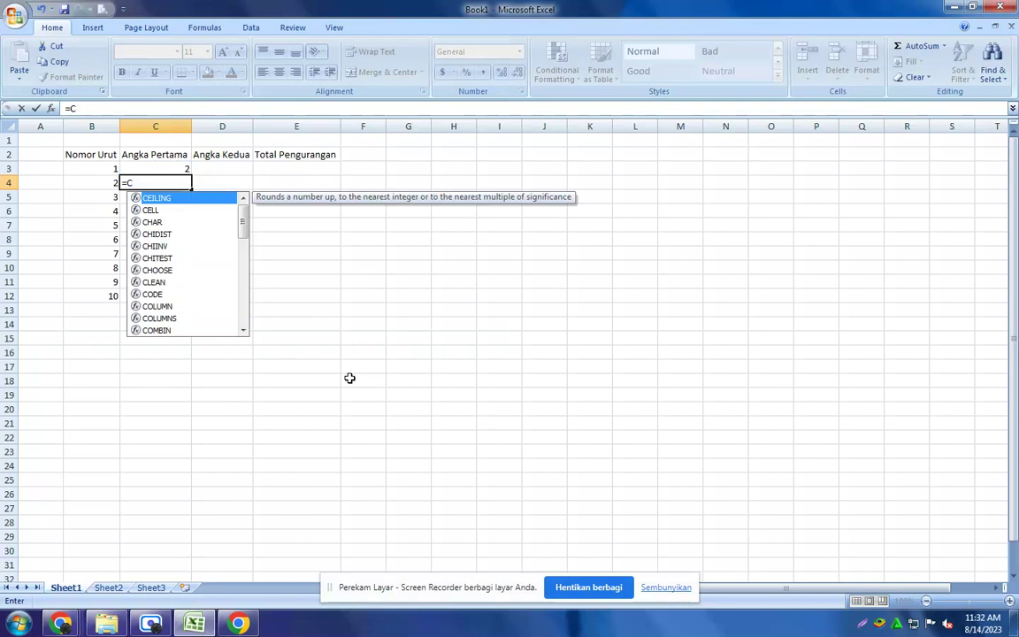
pyautogui.press('Return')
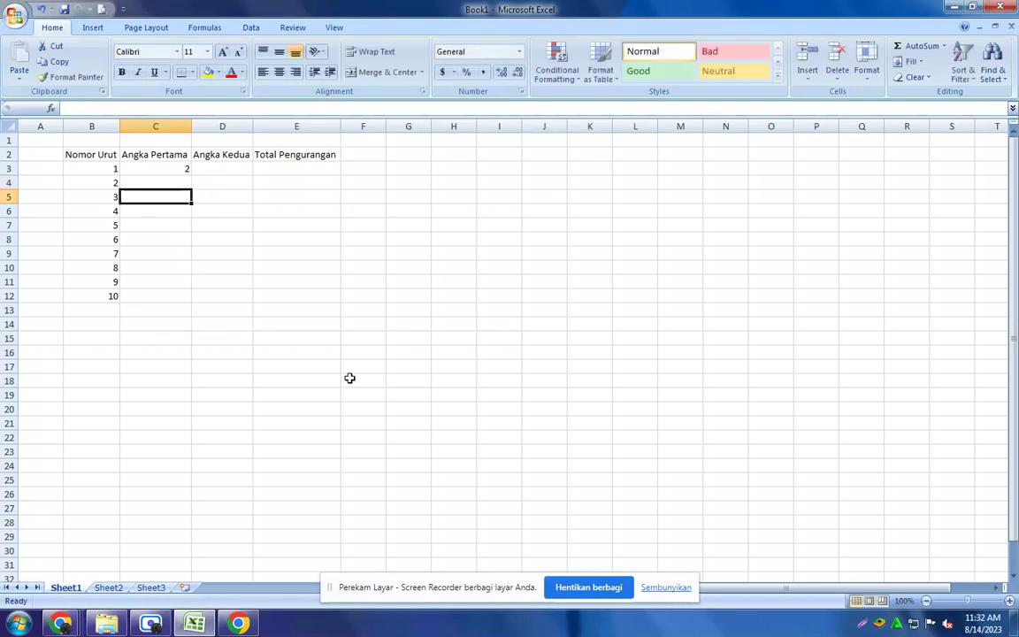
# Set the first Angka Pertama value in C3 to 20 and enter the formula =C3-2 in C4
pyautogui.click(182, 168)
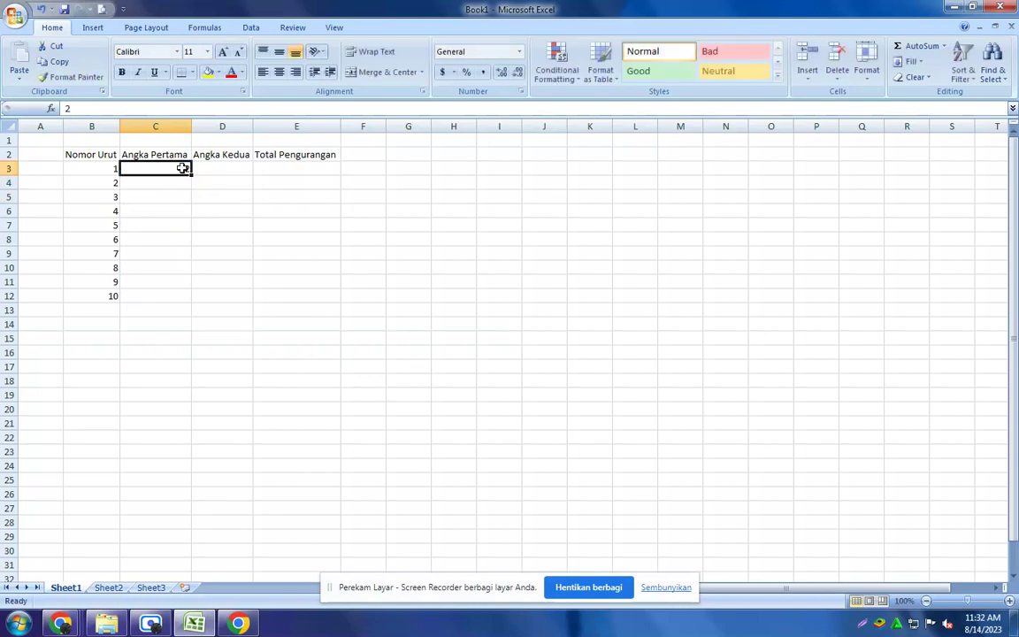
pyautogui.write('20')
pyautogui.press('Return')
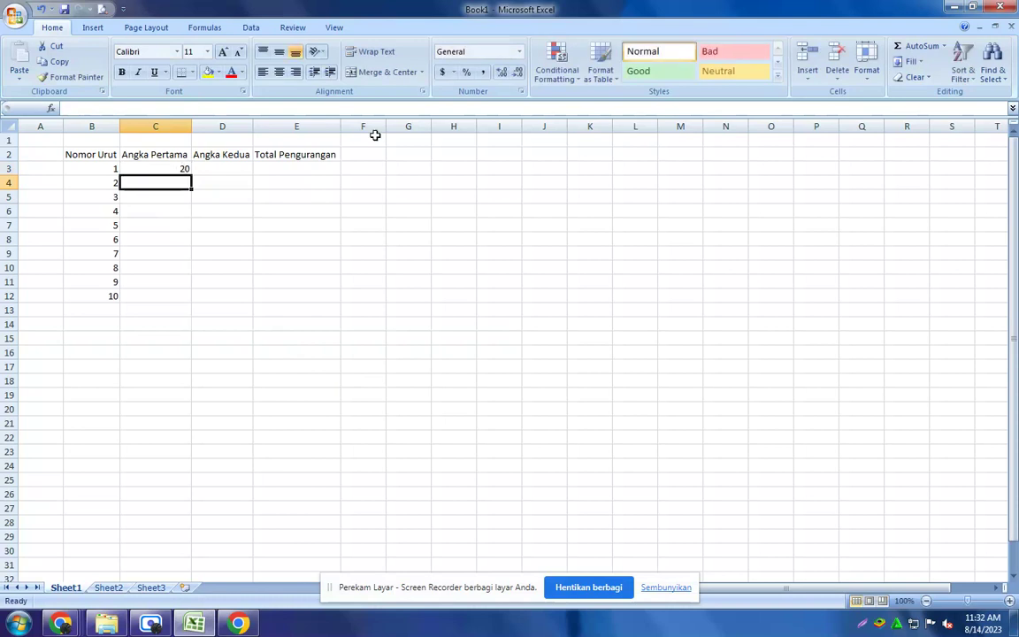
pyautogui.write('=')
pyautogui.press('Up')
pyautogui.write('-')
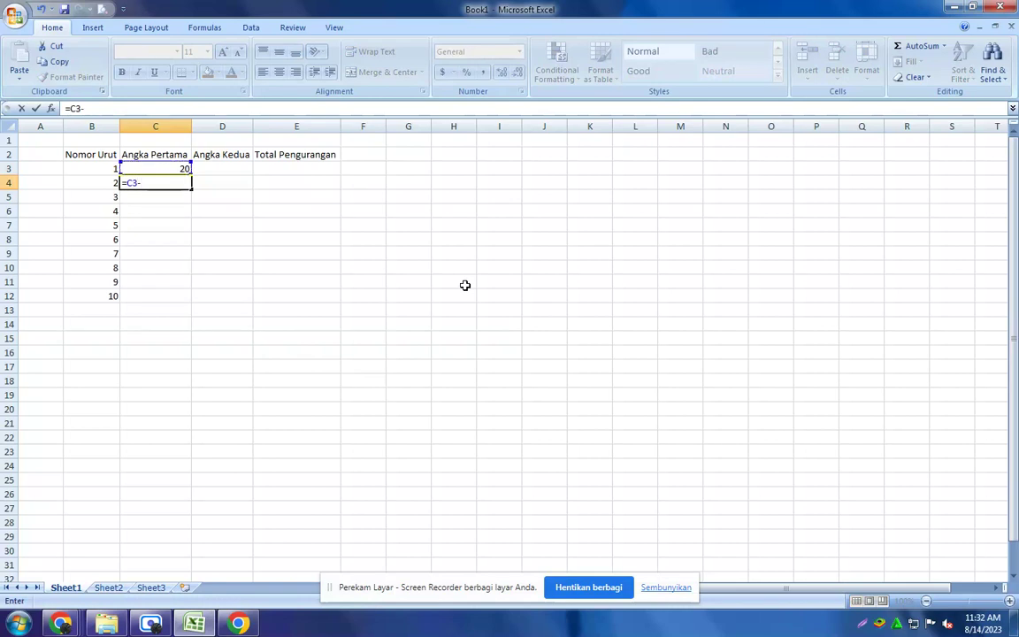
pyautogui.write('2')
pyautogui.press('Return')
# Copy the subtraction formula from C4 down to C5:C12
pyautogui.press('Up')
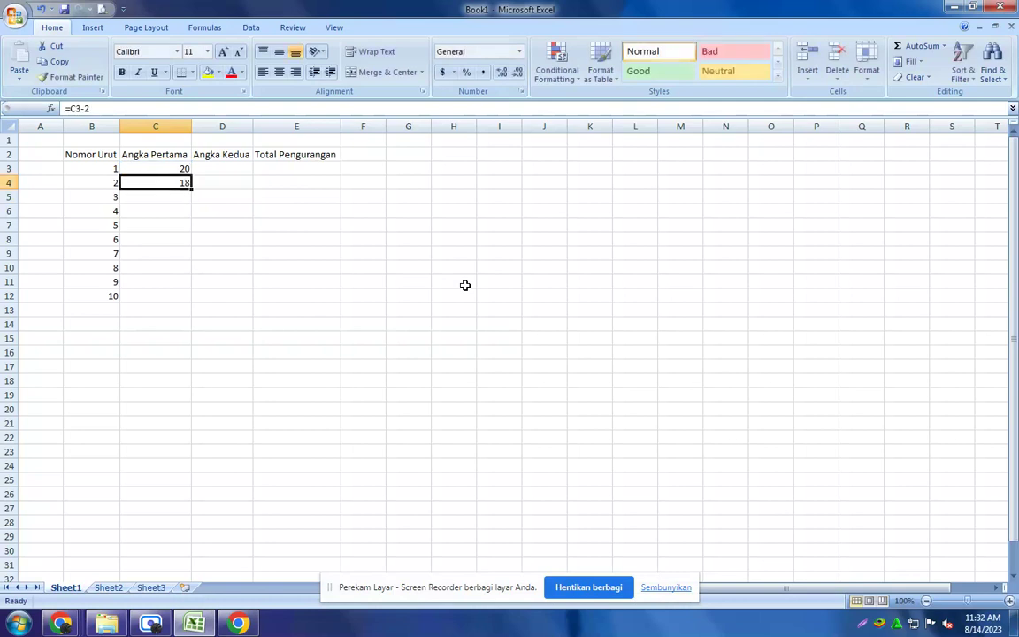
pyautogui.hotkey('ctrl', 'c')
pyautogui.press('Down')
pyautogui.hotkey('shift', 'Down')
pyautogui.hotkey('shift', 'Down')
pyautogui.hotkey('shift', 'Down')
pyautogui.hotkey('shift', 'Down')
pyautogui.hotkey('shift', 'Down')
pyautogui.hotkey('shift', 'Down')
pyautogui.hotkey('shift', 'Down')
pyautogui.hotkey('ctrl', 'v')
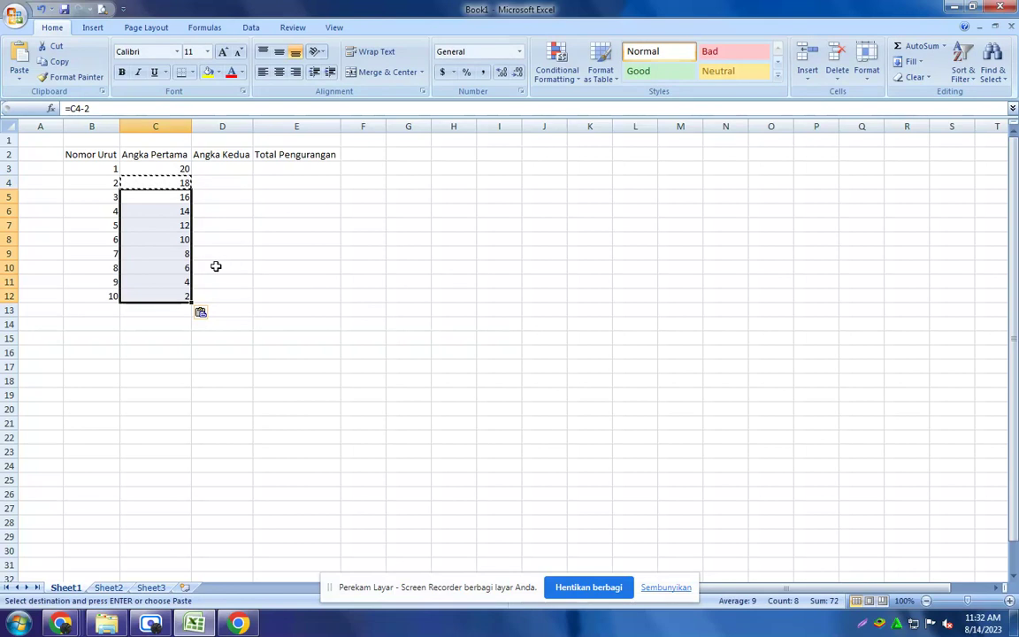
# Enter 2 as the first Angka Kedua value in D3 and the formula =D3+2 in D4
pyautogui.click(219, 166)
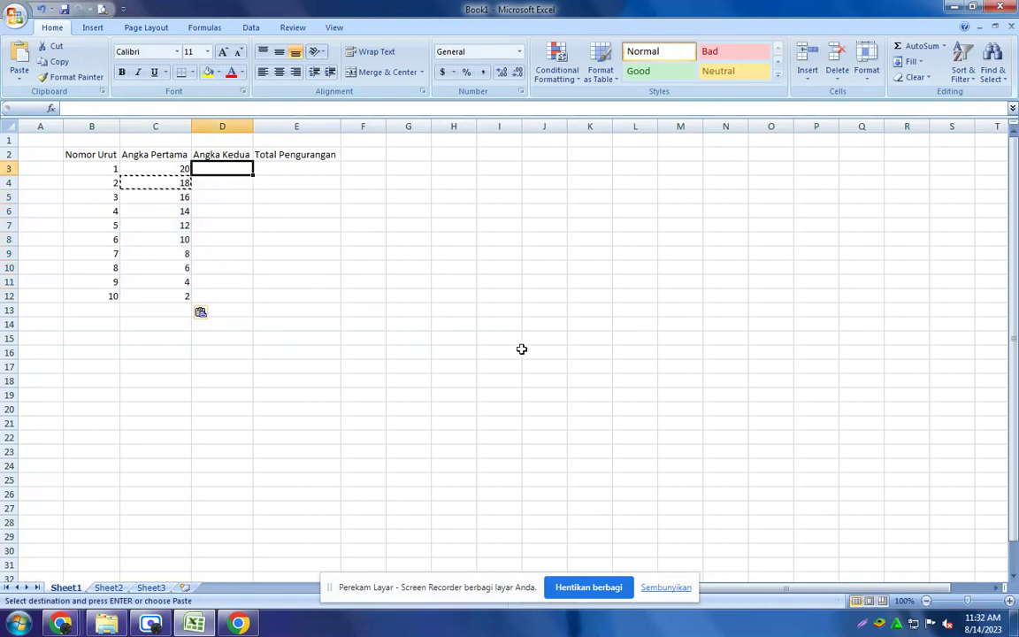
pyautogui.write('2')
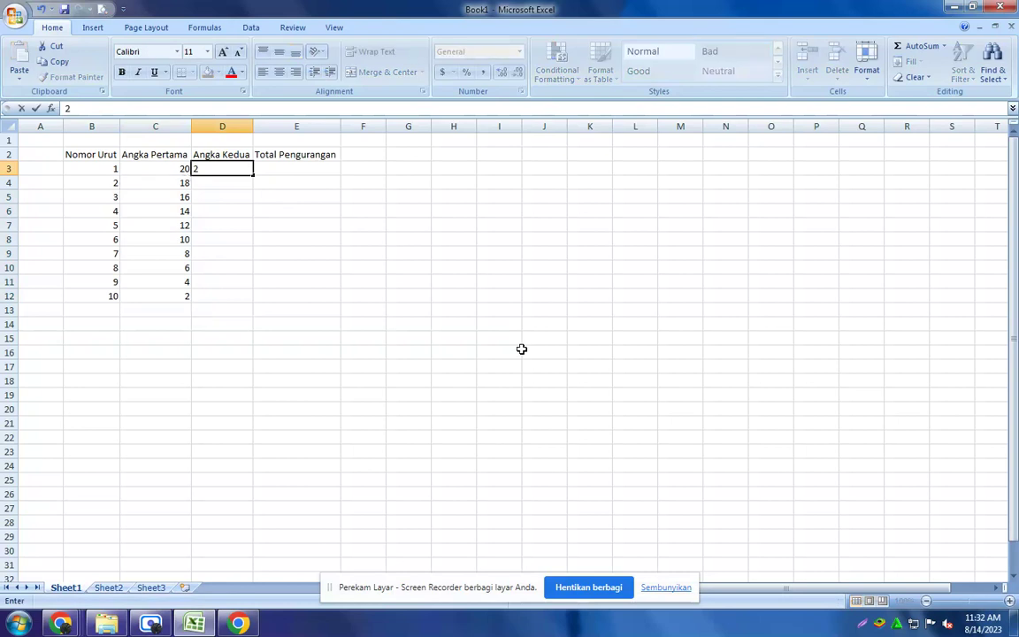
pyautogui.press('Return')
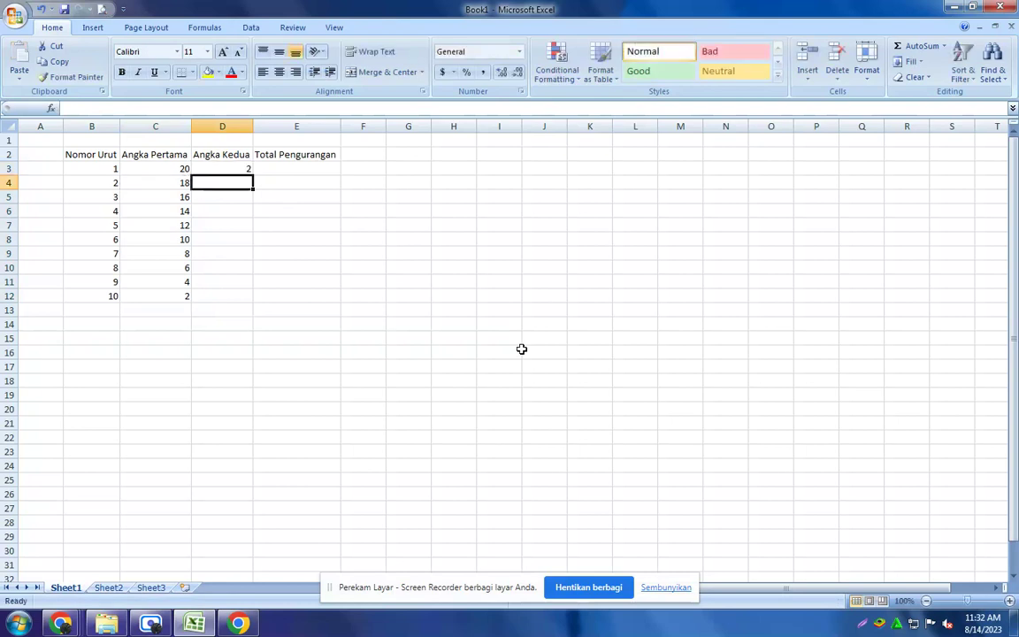
pyautogui.write('=')
pyautogui.press('Up')
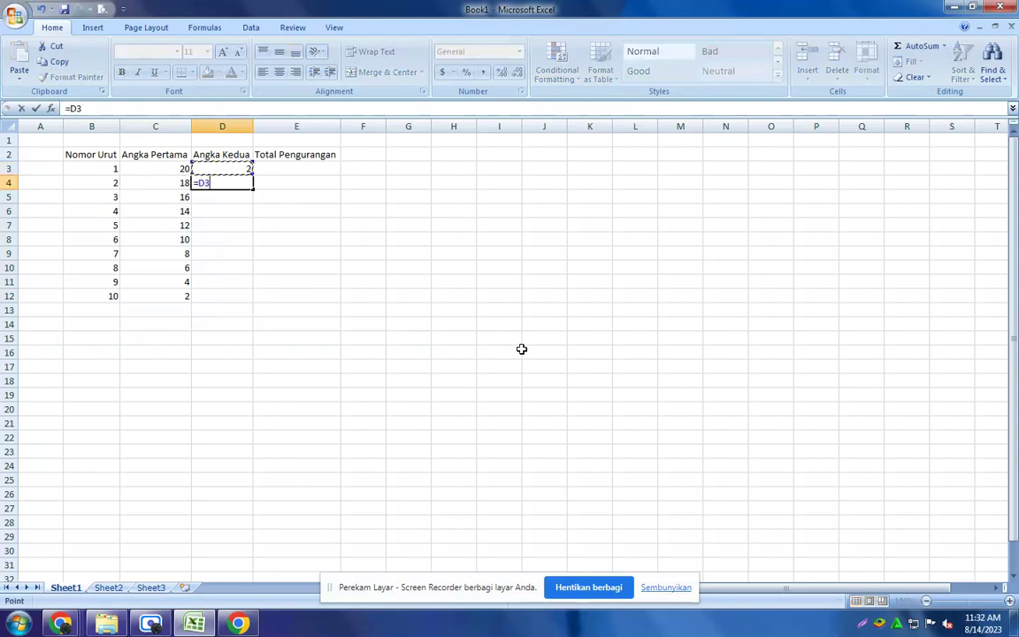
pyautogui.write('+2')
pyautogui.press('Return')
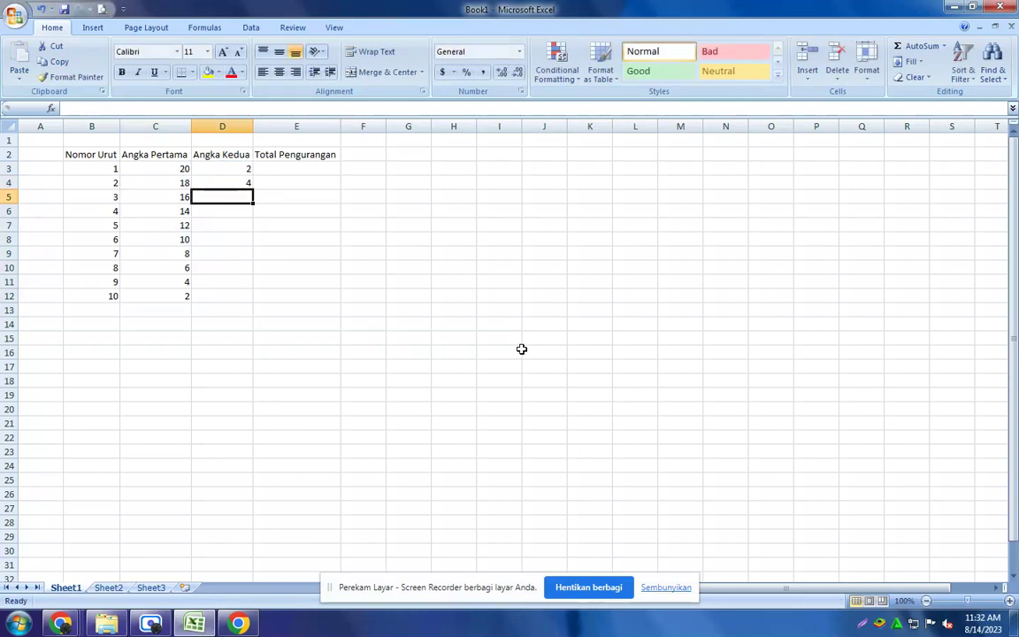
# Change the Angka Kedua formula in D4 to =D3+1
pyautogui.press('Up')
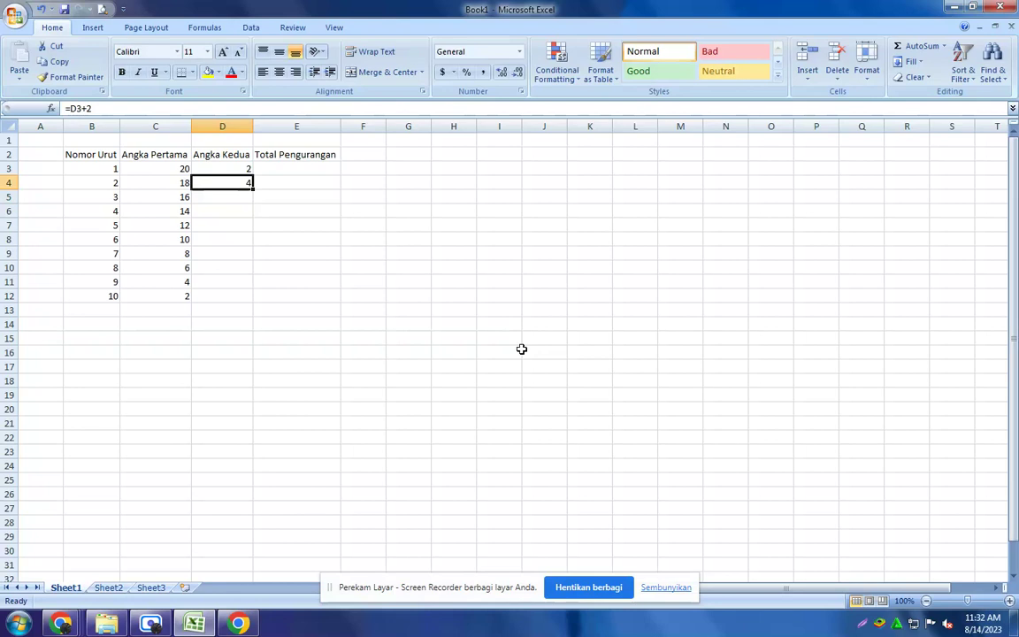
pyautogui.write('=')
pyautogui.press('Up')
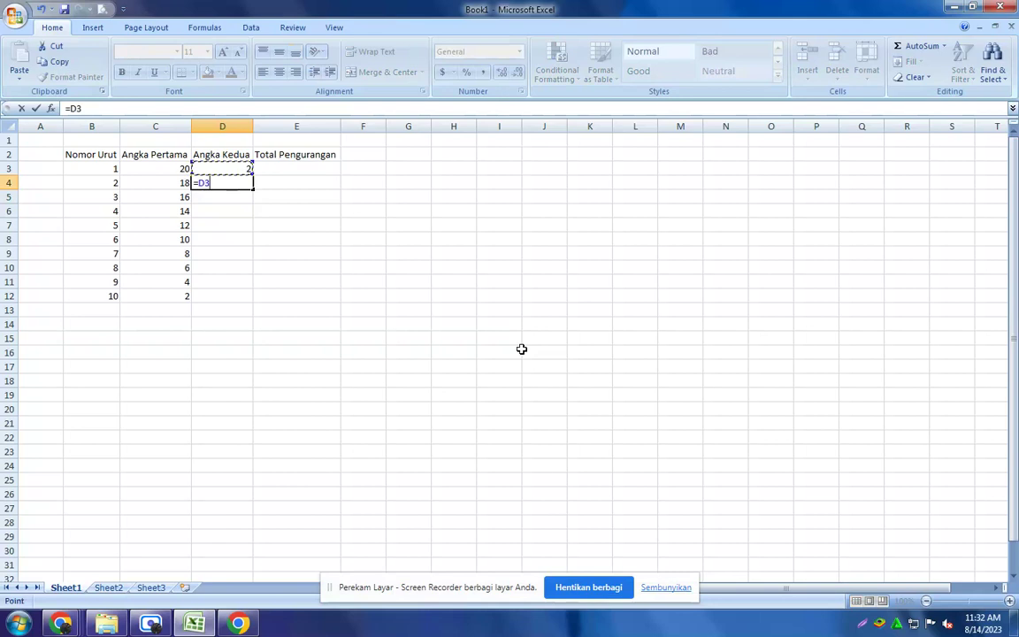
pyautogui.write('+1')
pyautogui.press('Return')
# Copy the addition formula from D4 down to D5:D12
pyautogui.press('Up')
pyautogui.hotkey('ctrl', 'c')
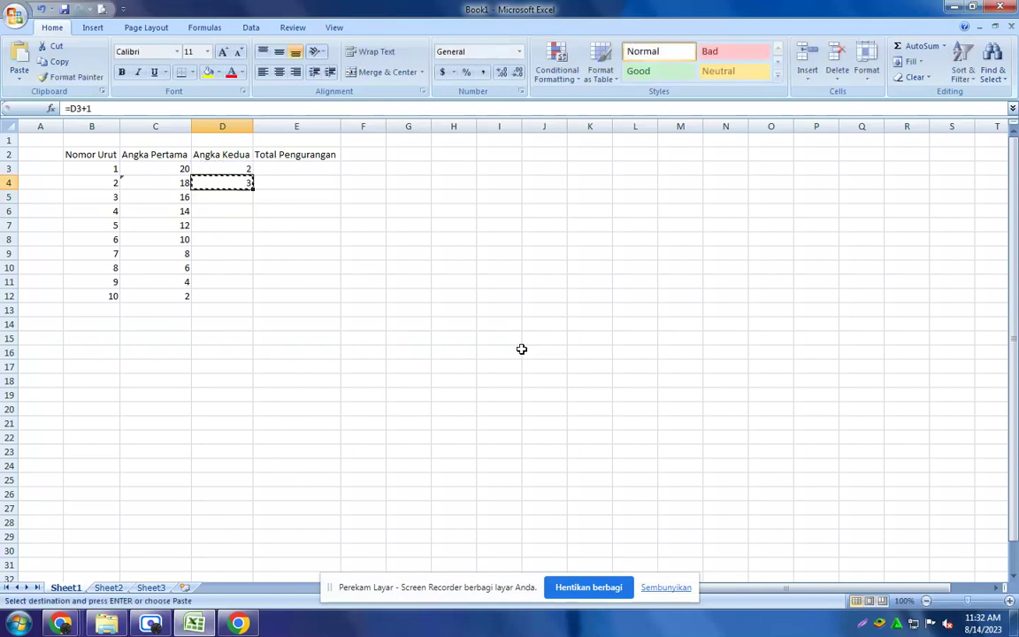
pyautogui.press('Down')
pyautogui.hotkey('shift', 'Down')
pyautogui.hotkey('shift', 'Down')
pyautogui.hotkey('shift', 'Down')
pyautogui.hotkey('shift', 'Down')
pyautogui.hotkey('shift', 'Down')
pyautogui.hotkey('shift', 'Down')
pyautogui.hotkey('shift', 'Down')
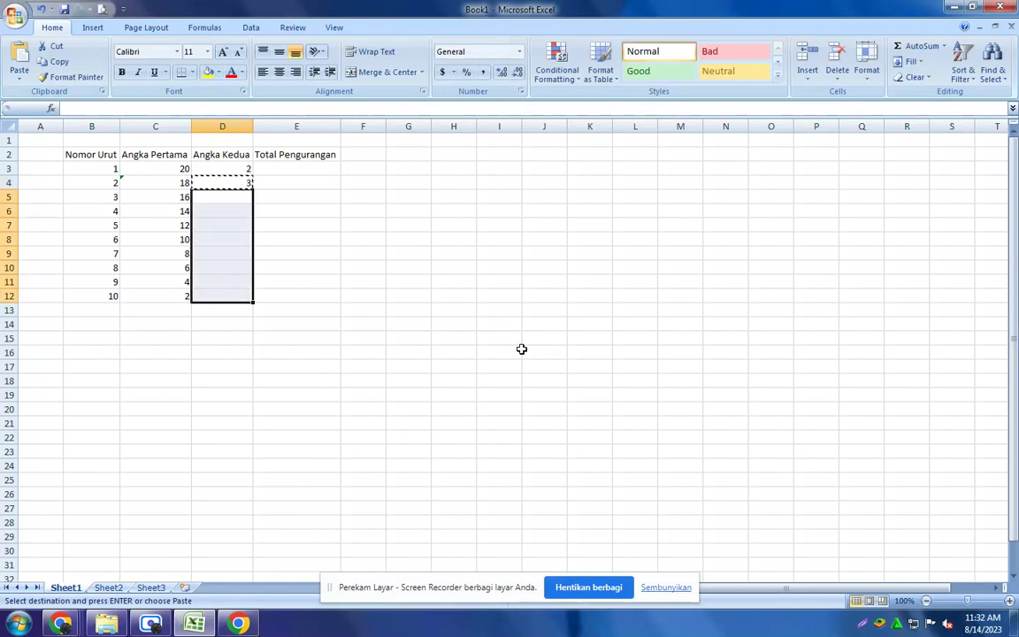
pyautogui.hotkey('ctrl', 'v')
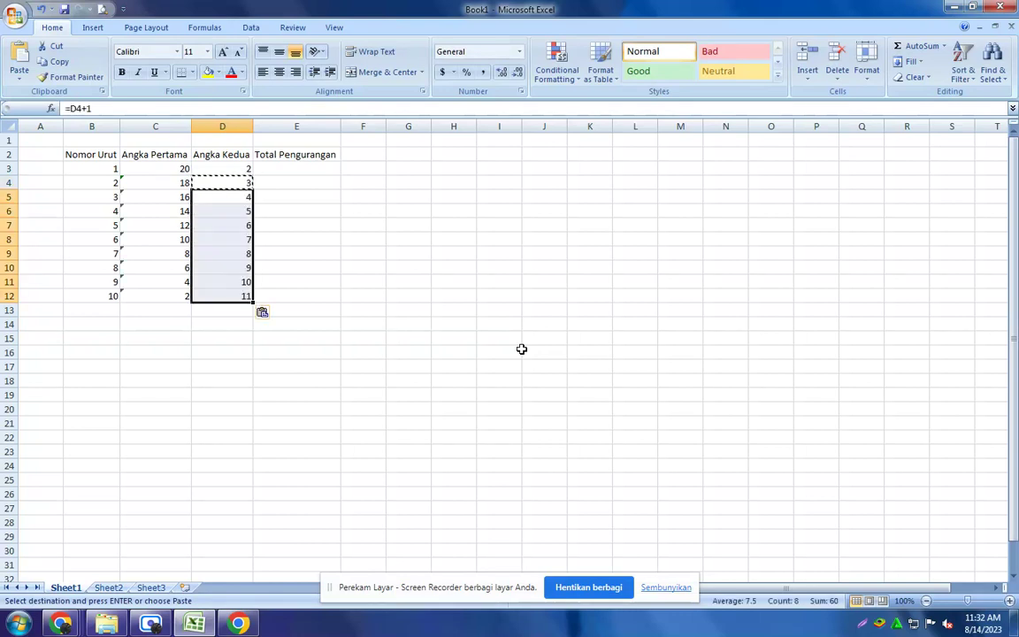
# Enter the formula =C3-D3 as the first Total Pengurangan value in E3
pyautogui.click(292, 167)
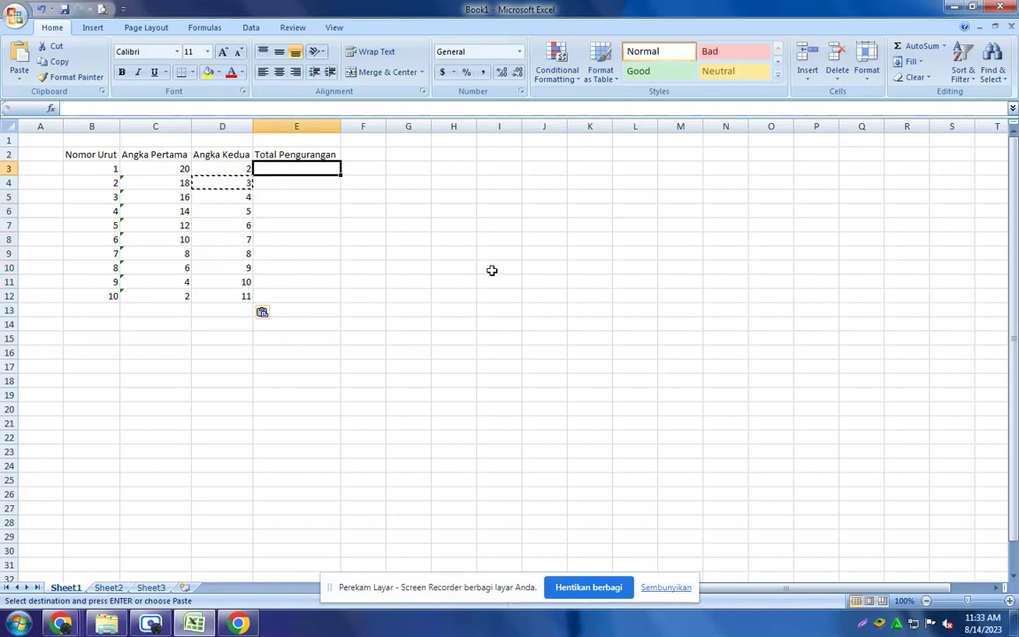
pyautogui.write('=')
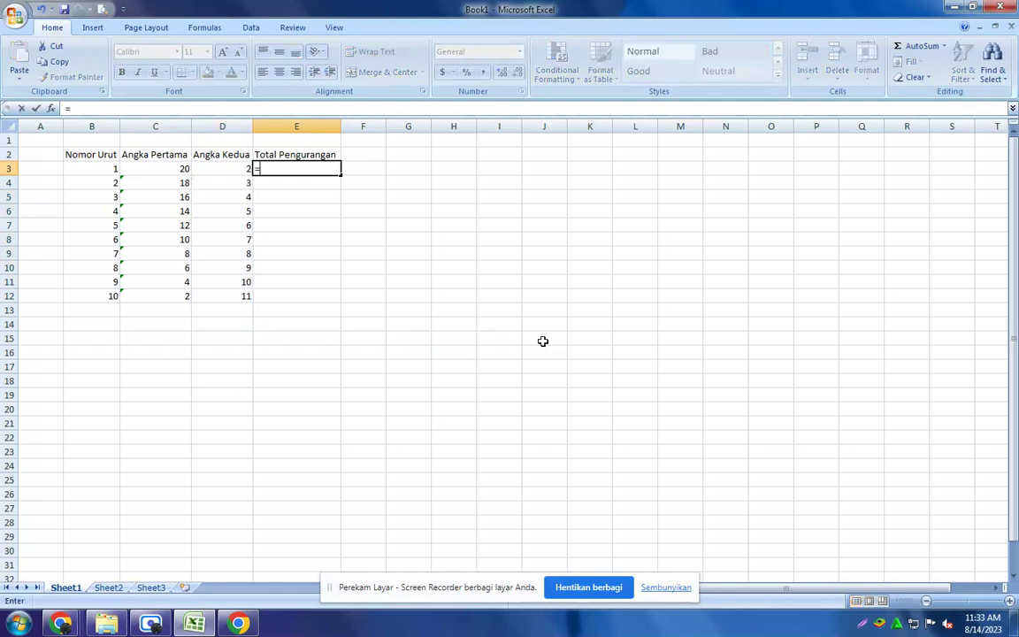
pyautogui.press('Left')
pyautogui.press('Left')
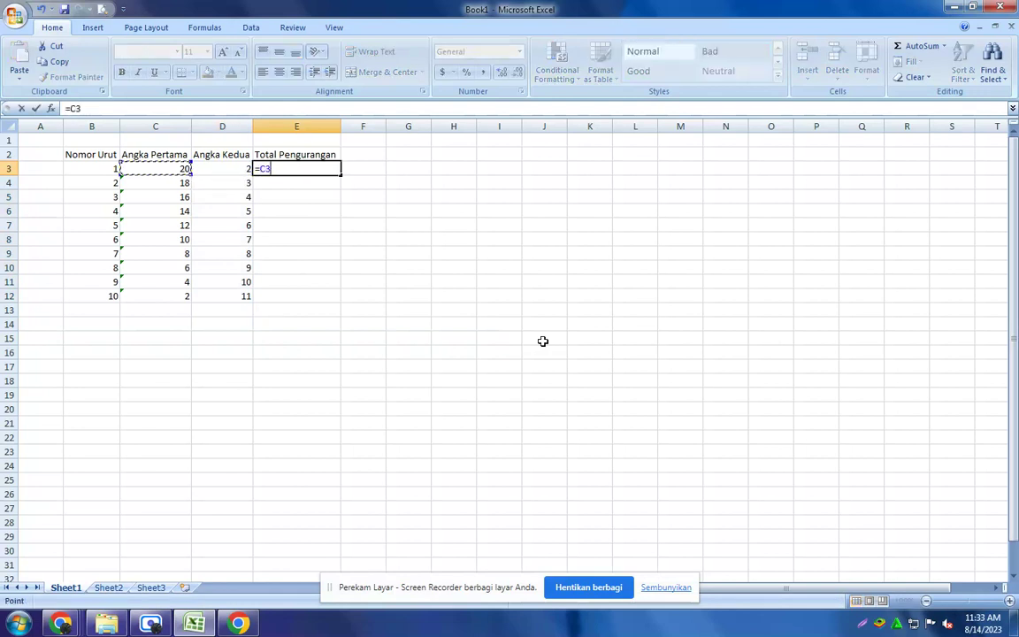
pyautogui.write('-')
pyautogui.press('Left')
pyautogui.press('Return')
# Copy the Total Pengurangan formula from E3 down to E4:E12
pyautogui.press('Up')
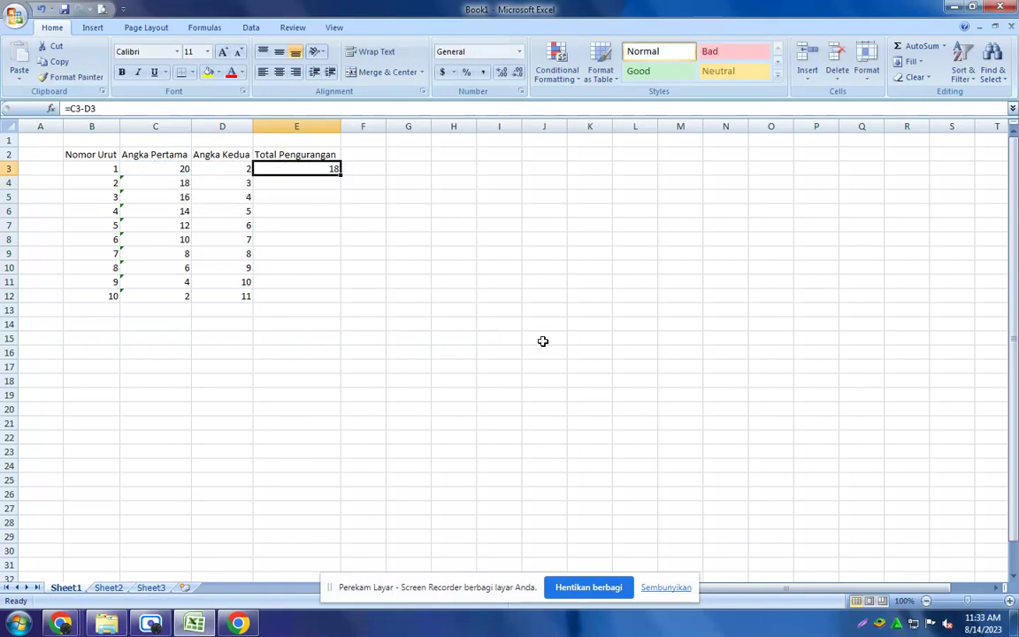
pyautogui.hotkey('ctrl', 'c')
pyautogui.press('Down')
pyautogui.hotkey('shift', 'Down')
pyautogui.hotkey('shift', 'Down')
pyautogui.hotkey('shift', 'Down')
pyautogui.hotkey('shift', 'Down')
pyautogui.hotkey('shift', 'Down')
pyautogui.hotkey('shift', 'Down')
pyautogui.hotkey('shift', 'Down')
pyautogui.hotkey('shift', 'Down')
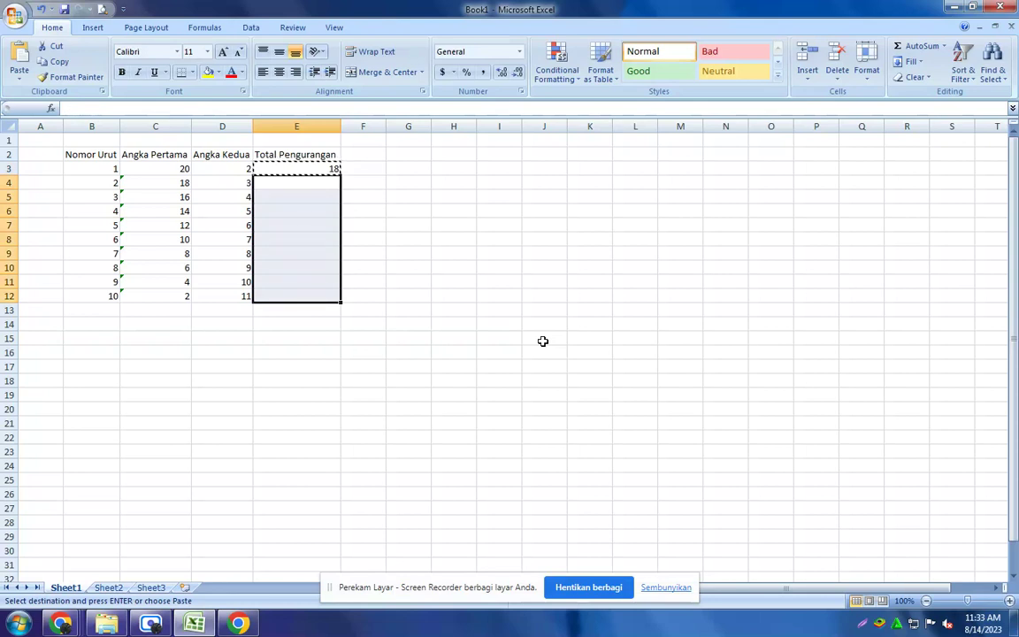
pyautogui.hotkey('ctrl', 'v')
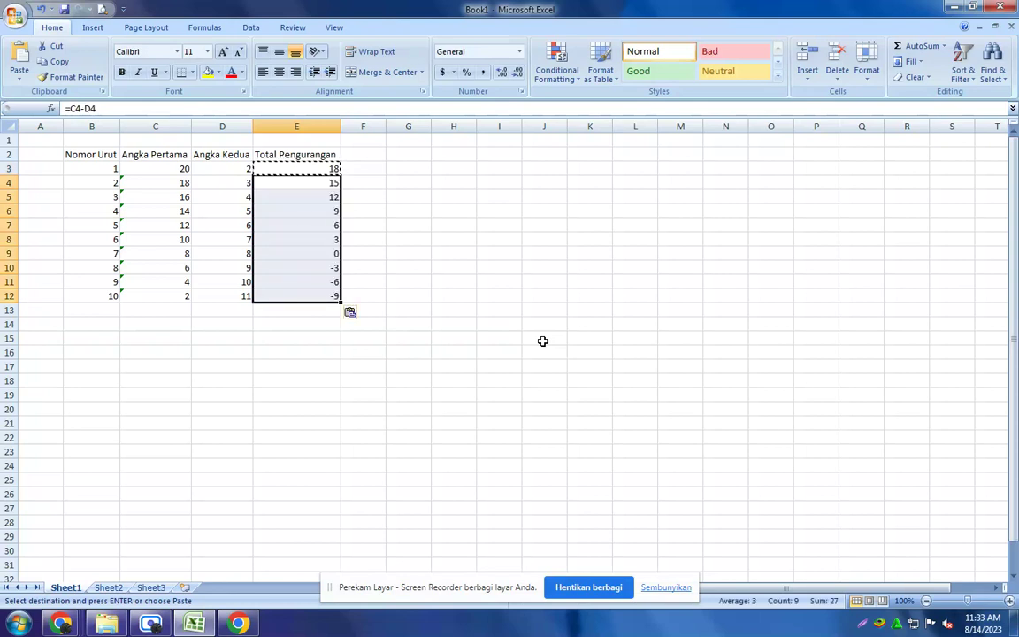
pyautogui.click(266, 337)
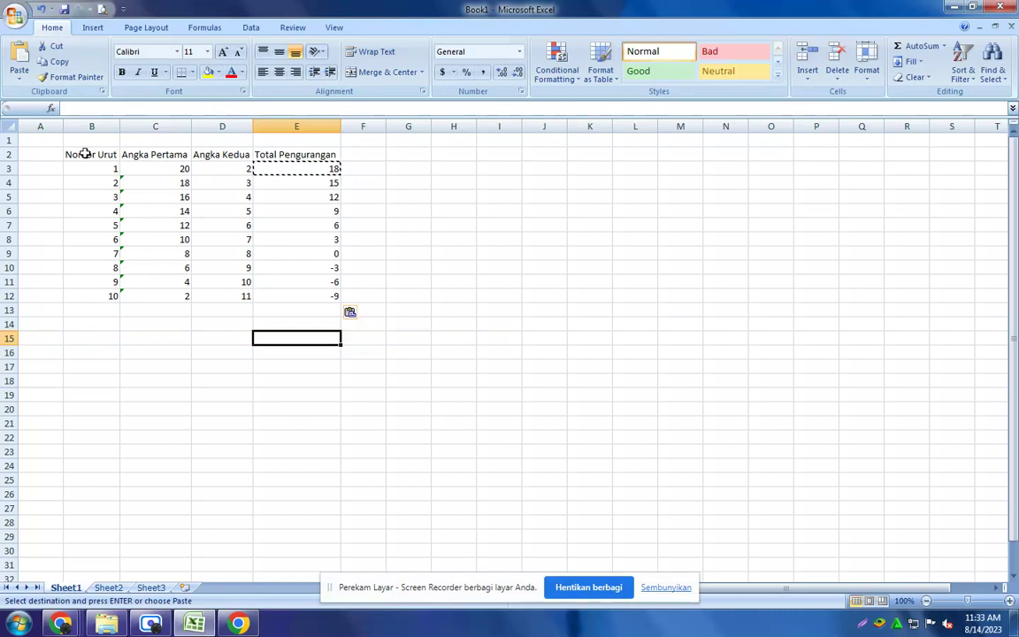
# Wrap the text of the headers in B2:E2 and narrow column B so Nomor Urut breaks onto two lines
pyautogui.click(8, 154)
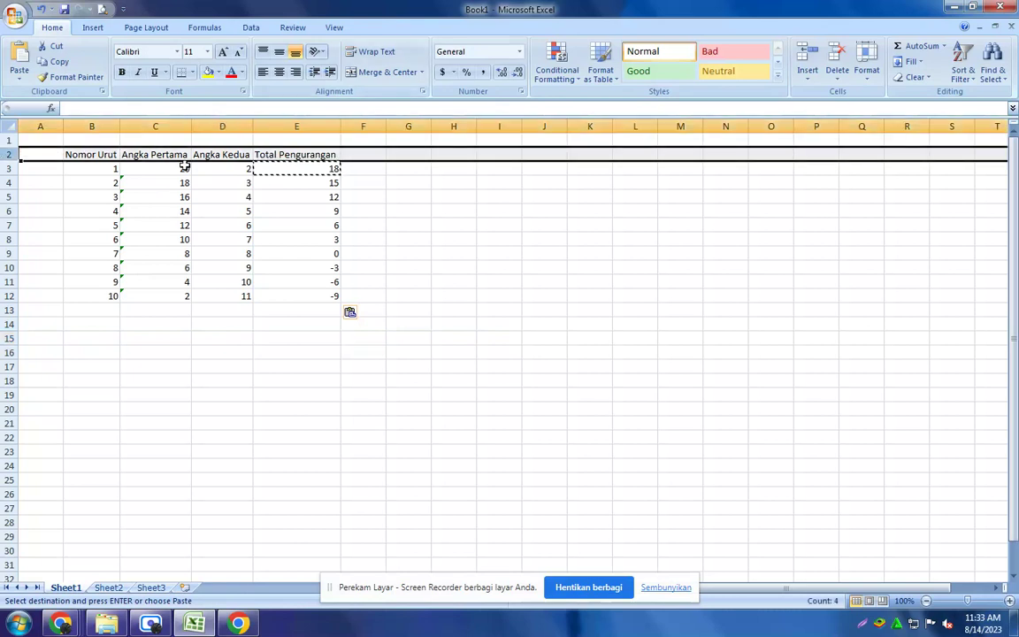
pyautogui.click(219, 167)
pyautogui.moveTo(104, 156); pyautogui.dragTo(330, 156)
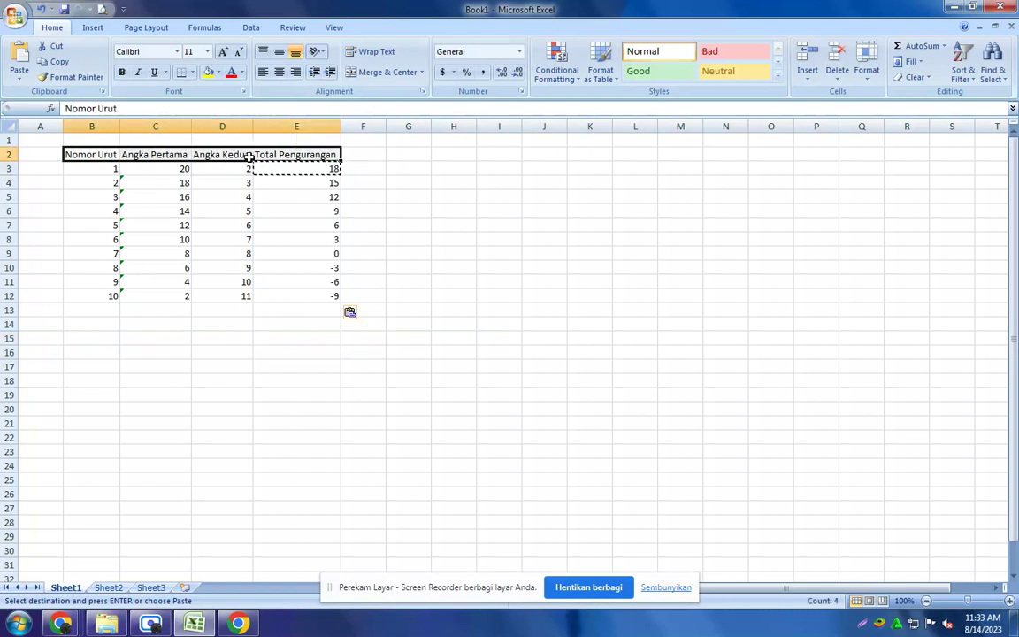
pyautogui.click(363, 53)
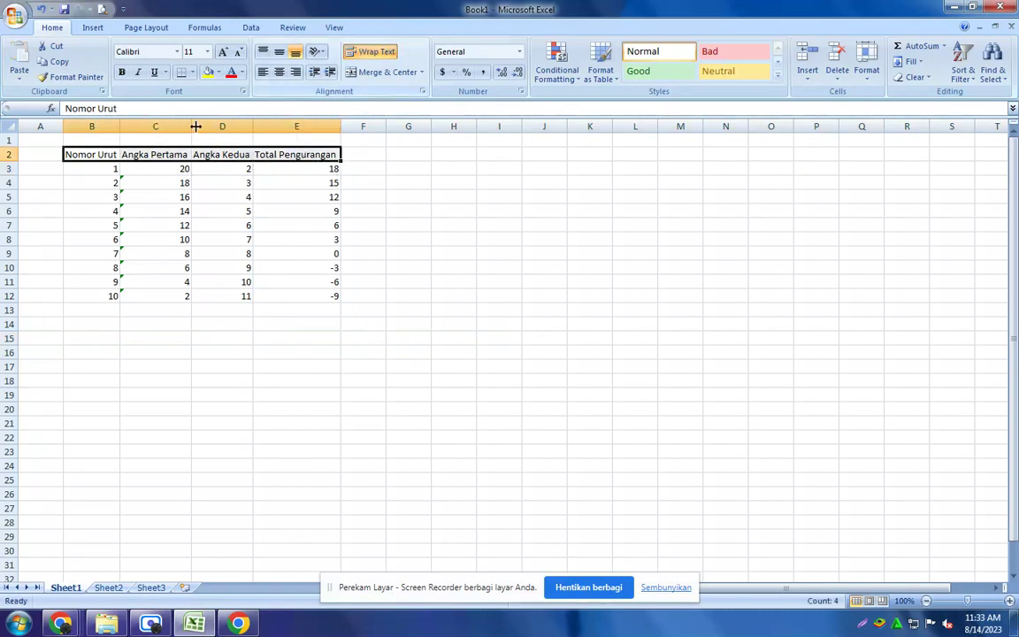
pyautogui.moveTo(118, 125); pyautogui.dragTo(98, 129)
pyautogui.doubleClick(9, 160)
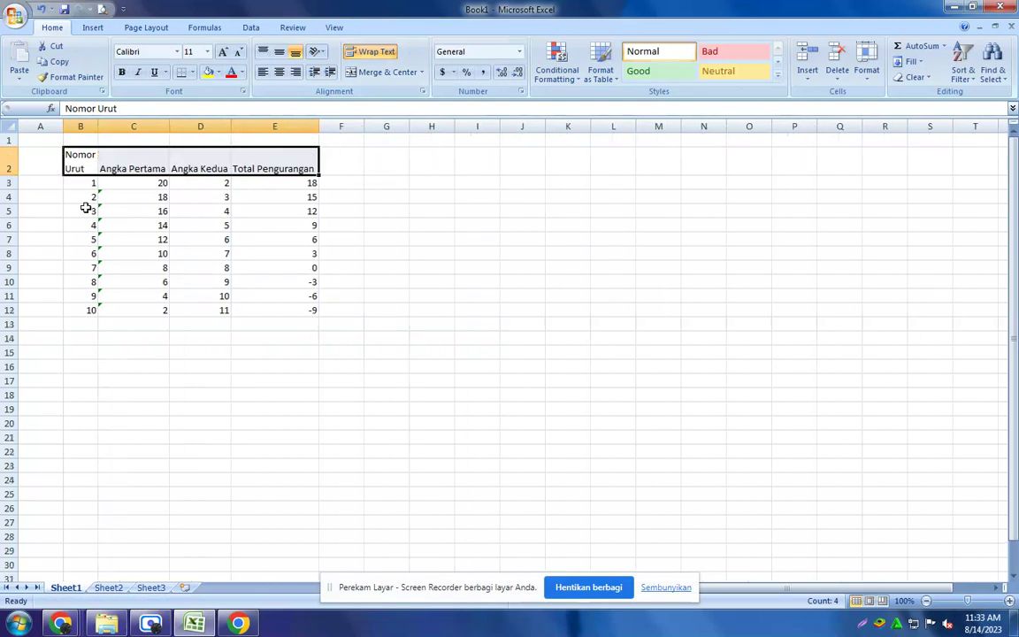
# Narrow columns C, D and E so that their headers wrap onto two lines
pyautogui.click(137, 153)
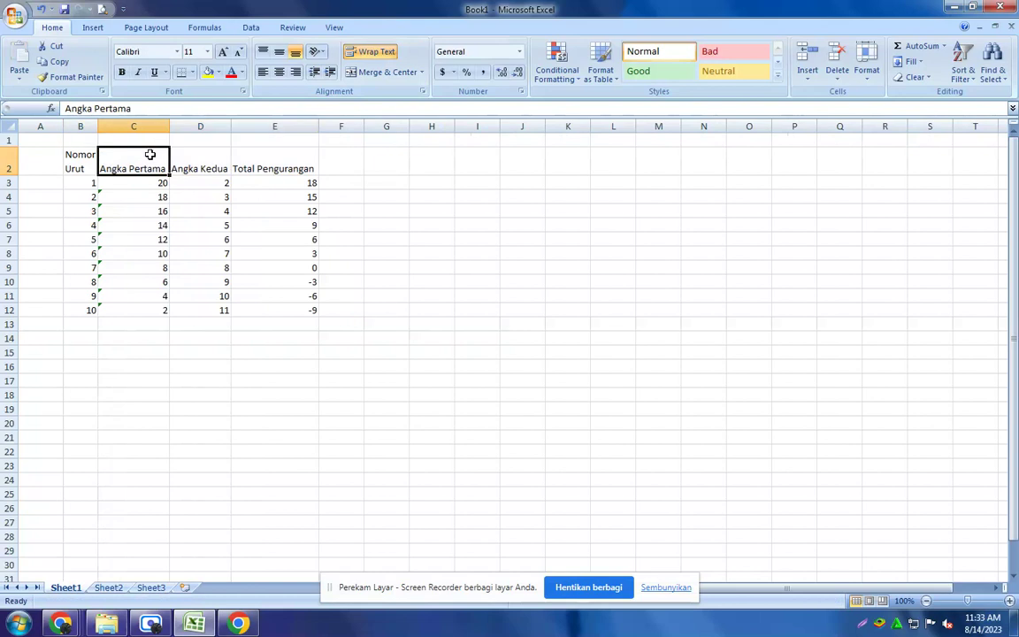
pyautogui.moveTo(167, 125); pyautogui.dragTo(140, 131)
pyautogui.moveTo(202, 127); pyautogui.dragTo(171, 133)
pyautogui.moveTo(259, 131); pyautogui.dragTo(234, 126)
# Center the header cells B2:E2 horizontally and vertically
pyautogui.moveTo(86, 162); pyautogui.dragTo(205, 163)
pyautogui.click(279, 71)
pyautogui.click(279, 52)
pyautogui.click(279, 53)
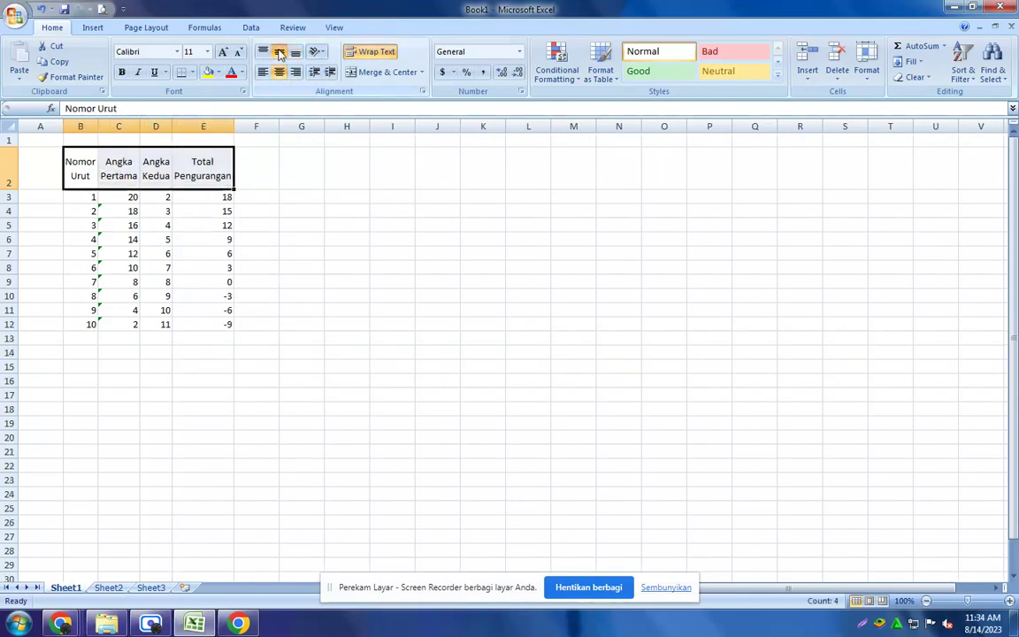
# Center the table values in B3:E12 horizontally and vertically
pyautogui.moveTo(84, 199); pyautogui.dragTo(209, 324)
pyautogui.click(278, 71)
pyautogui.click(279, 52)
# Apply thick outline and inside borders to the header cells B2:E2
pyautogui.moveTo(85, 173); pyautogui.dragTo(205, 171)
pyautogui.rightClick(206, 171)
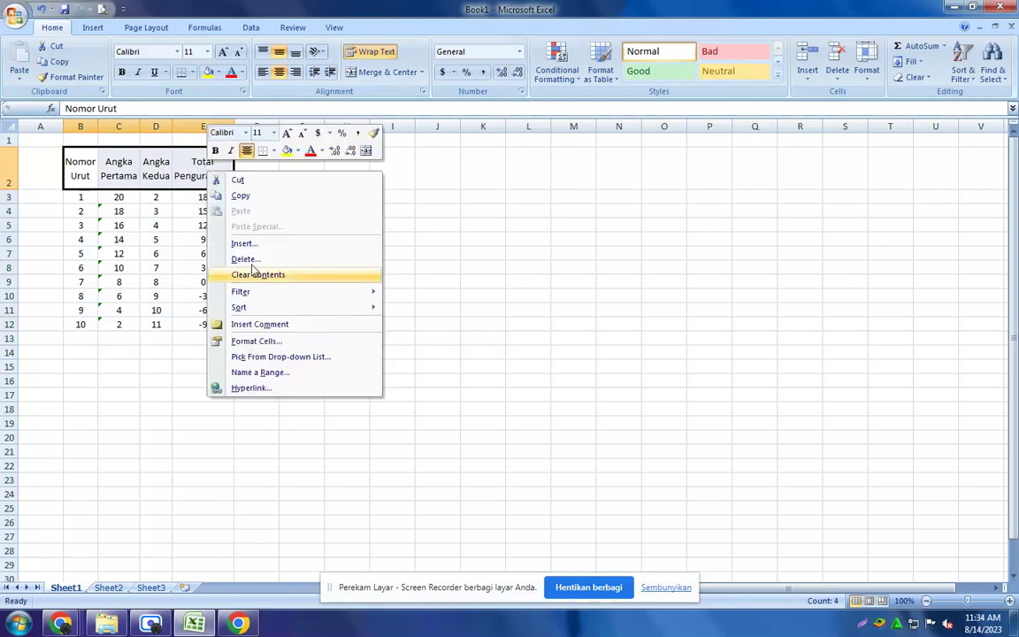
pyautogui.click(248, 343)
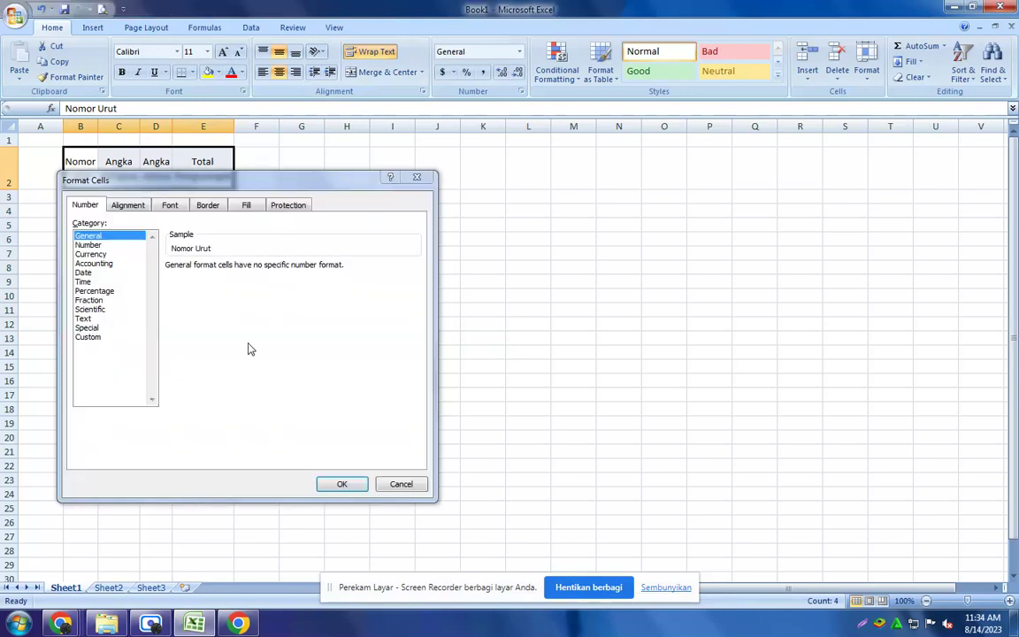
pyautogui.click(209, 206)
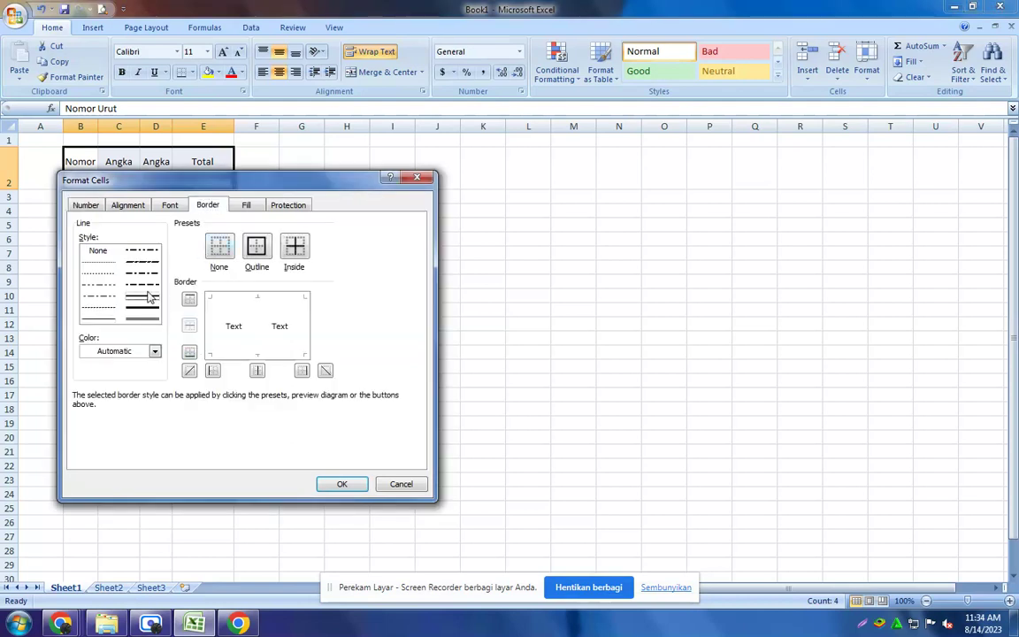
pyautogui.click(258, 251)
pyautogui.click(292, 251)
pyautogui.click(341, 483)
pyautogui.click(283, 409)
# Apply a thick outline and thin inside borders to the table values in B3:E12
pyautogui.click(82, 200)
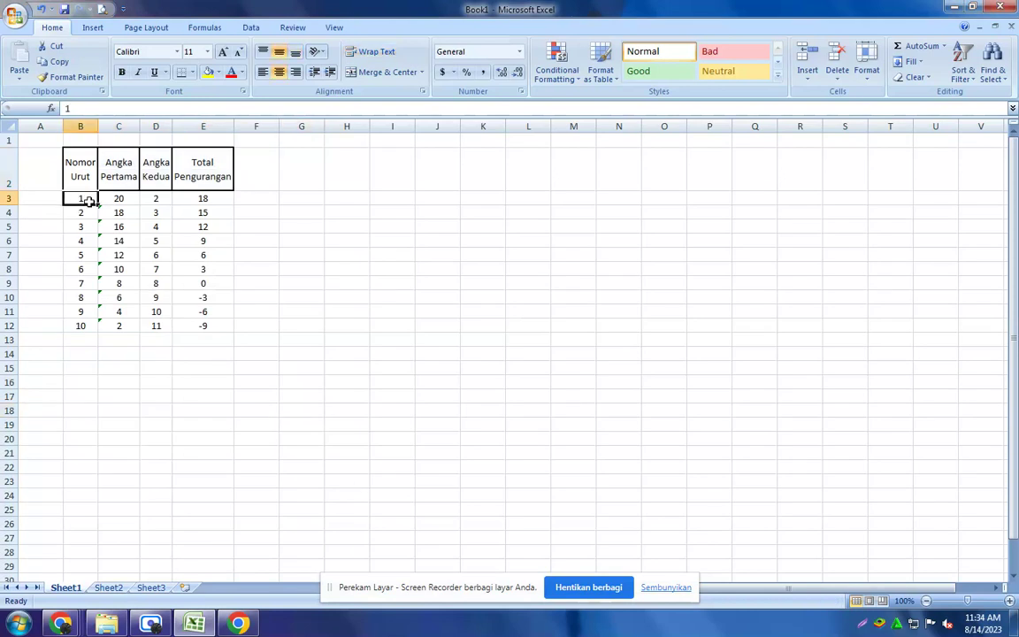
pyautogui.hotkey('shift', 'Right')
pyautogui.hotkey('shift', 'Right')
pyautogui.hotkey('shift', 'Right')
pyautogui.hotkey('shift', 'Down')
pyautogui.hotkey('shift', 'Down')
pyautogui.hotkey('shift', 'Down')
pyautogui.hotkey('shift', 'Down')
pyautogui.hotkey('shift', 'Down')
pyautogui.hotkey('shift', 'Down')
pyautogui.hotkey('shift', 'Down')
pyautogui.hotkey('shift', 'Down')
pyautogui.hotkey('shift', 'Down')
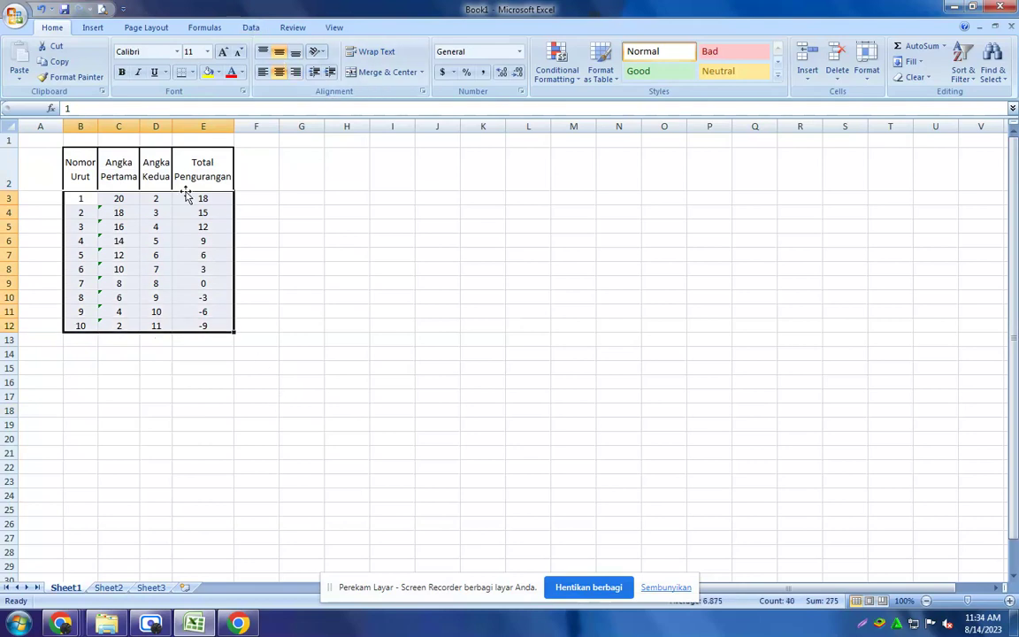
pyautogui.rightClick(161, 211)
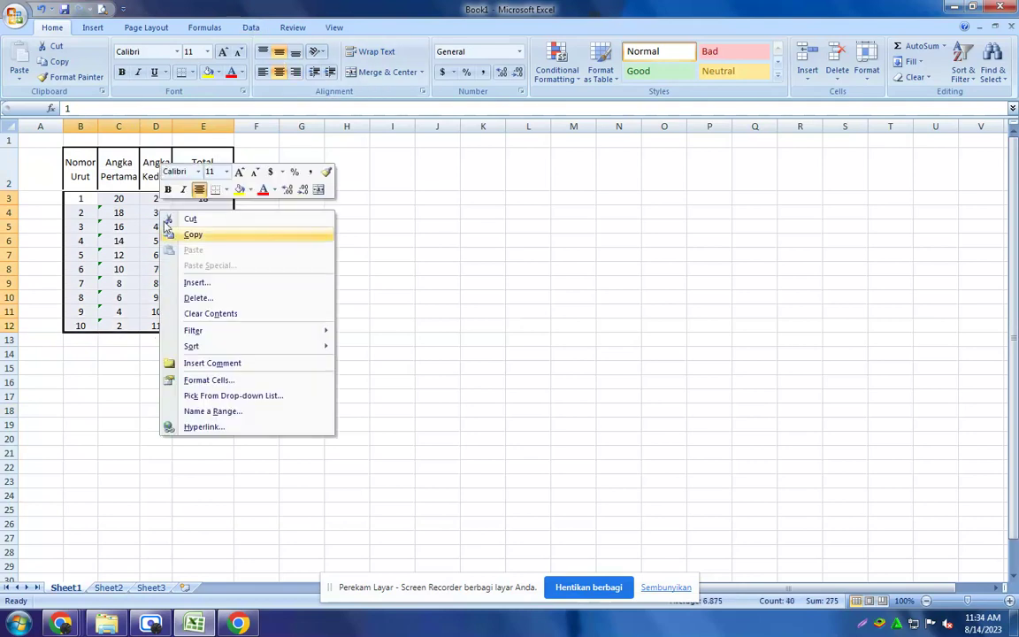
pyautogui.click(190, 379)
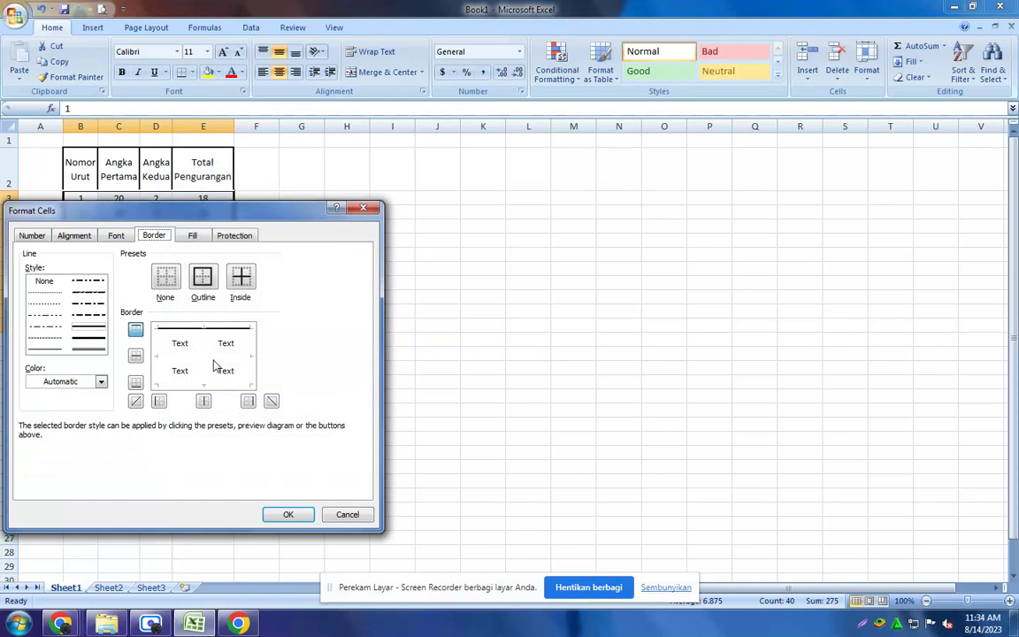
pyautogui.click(203, 277)
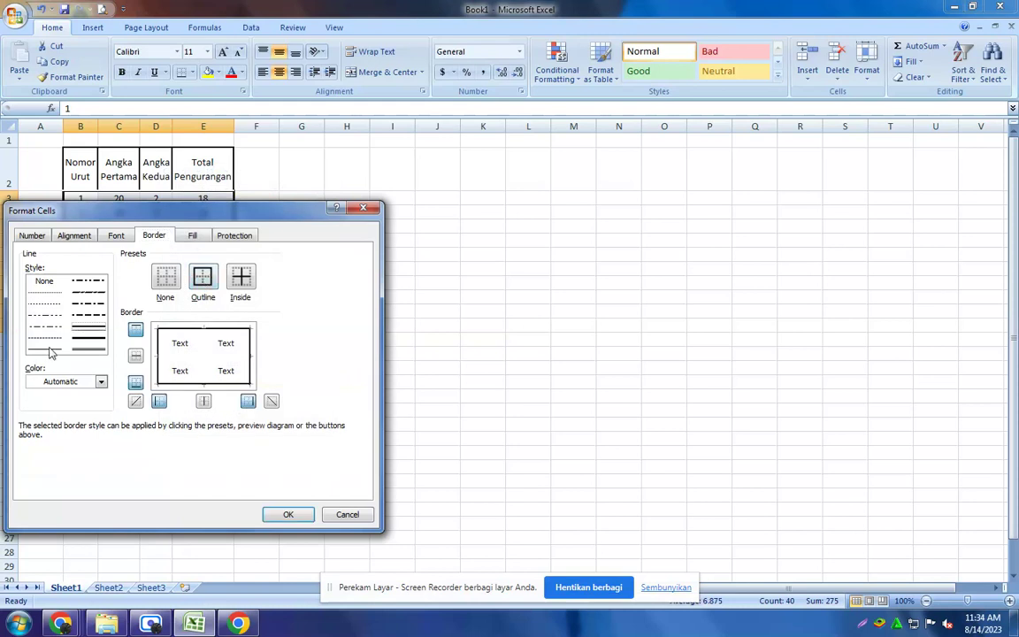
pyautogui.click(242, 278)
pyautogui.click(287, 514)
pyautogui.moveTo(339, 396); pyautogui.dragTo(341, 380)
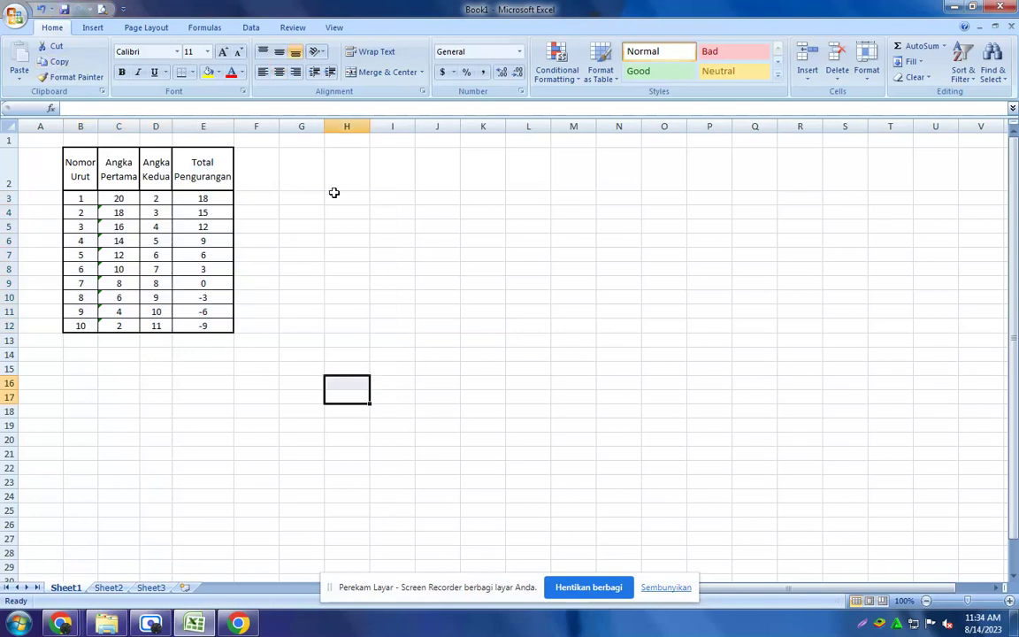
pyautogui.click(341, 198)
pyautogui.write('=')
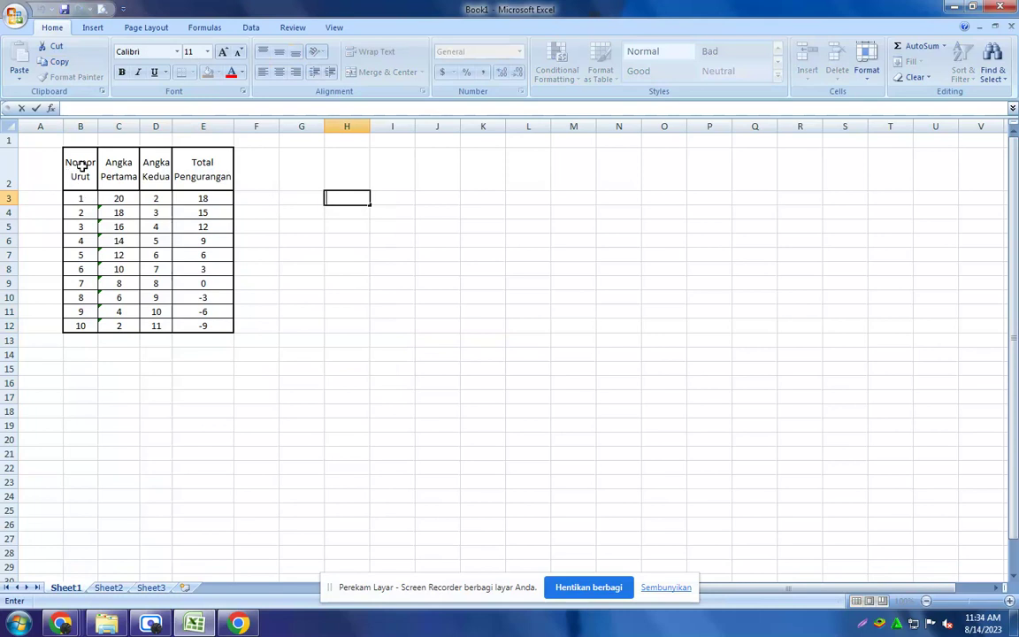
pyautogui.click(83, 167)
pyautogui.click(196, 396)
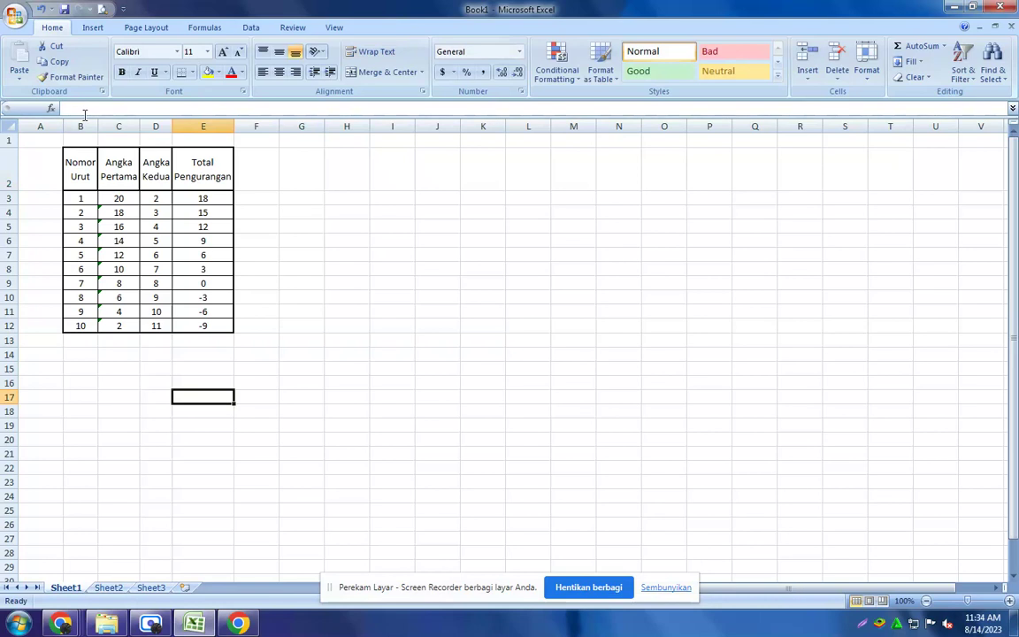
# Copy columns B:E with the whole table and paste them starting at column G
pyautogui.click(83, 126)
pyautogui.moveTo(92, 118); pyautogui.dragTo(195, 114)
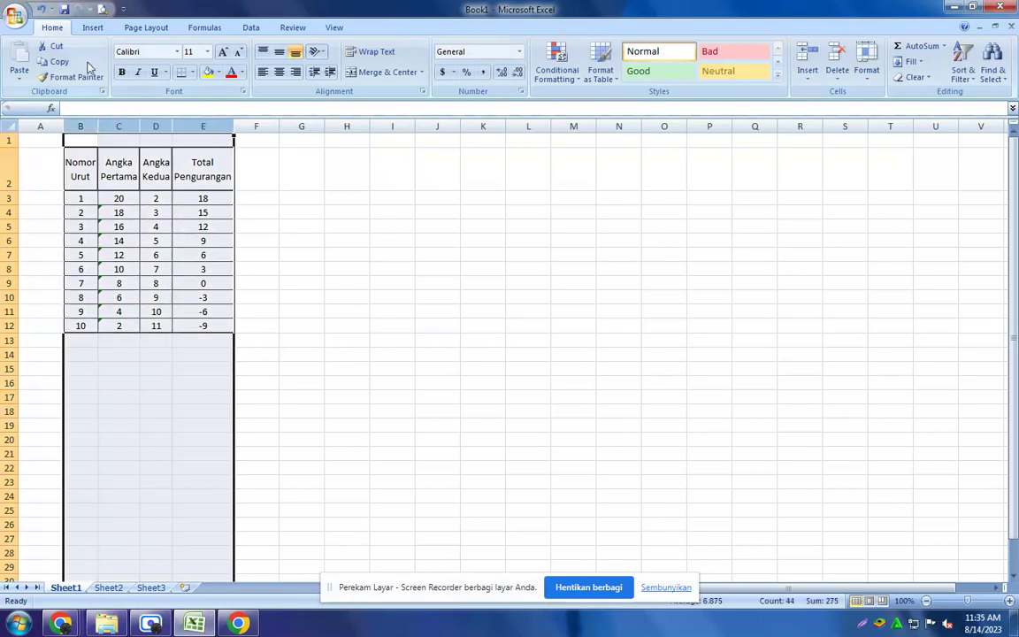
pyautogui.click(62, 63)
pyautogui.click(316, 119)
pyautogui.click(19, 55)
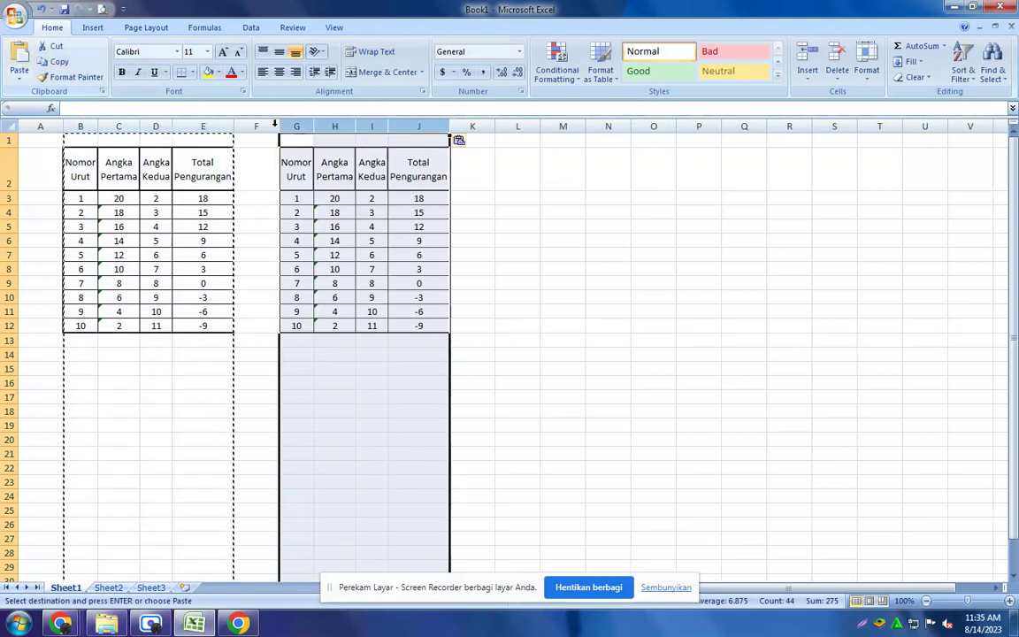
pyautogui.click(501, 352)
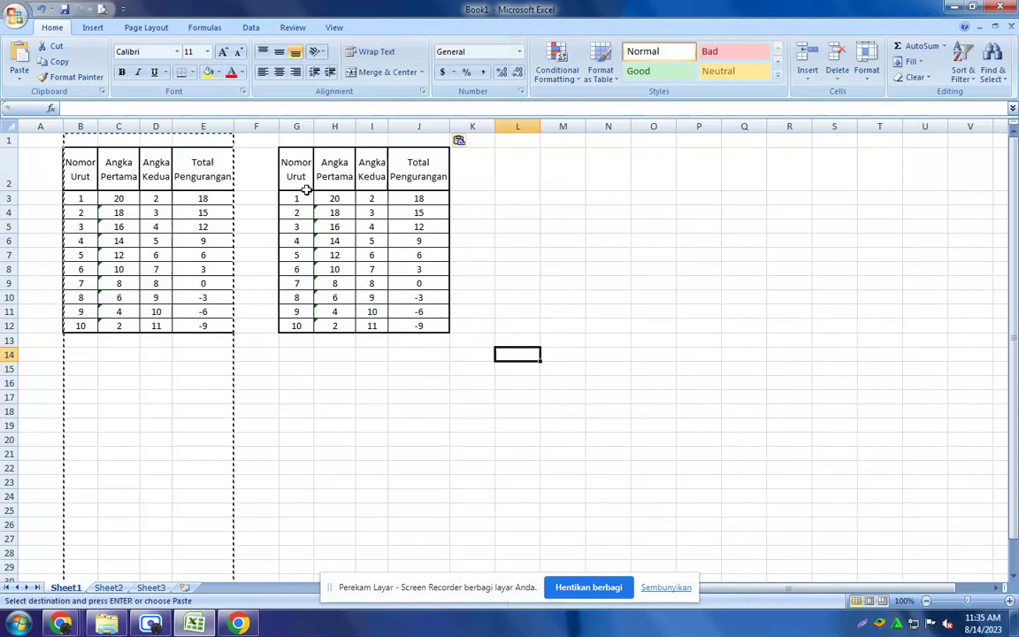
pyautogui.click(336, 215)
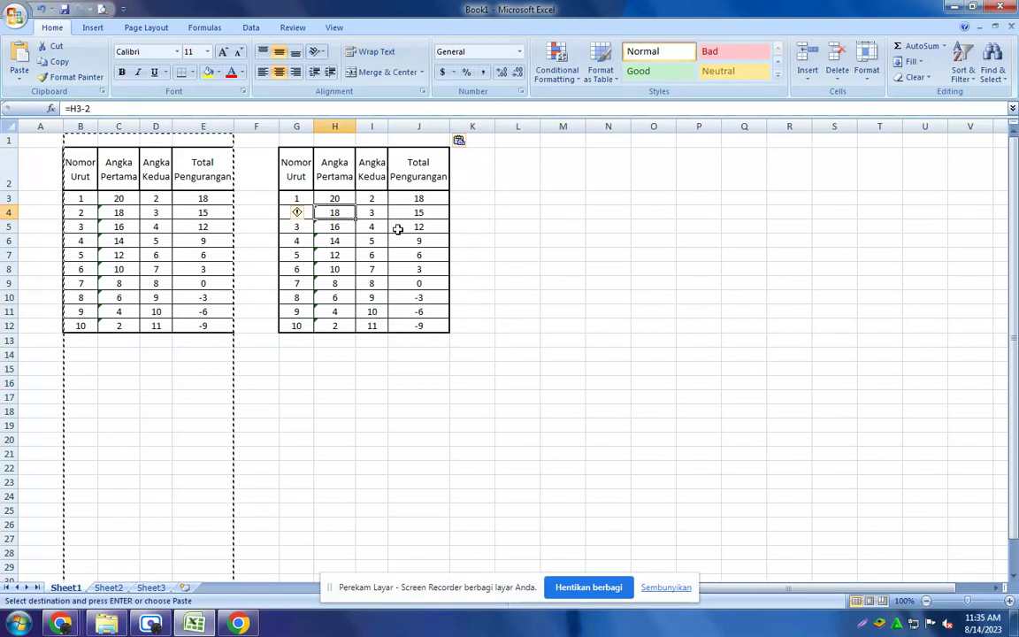
pyautogui.click(372, 197)
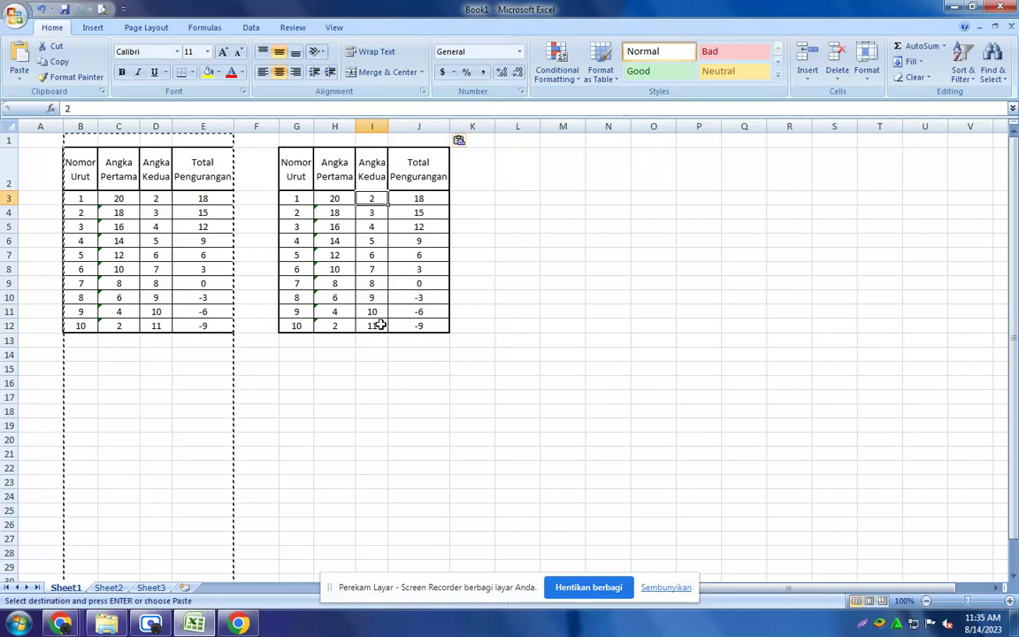
pyautogui.click(336, 198)
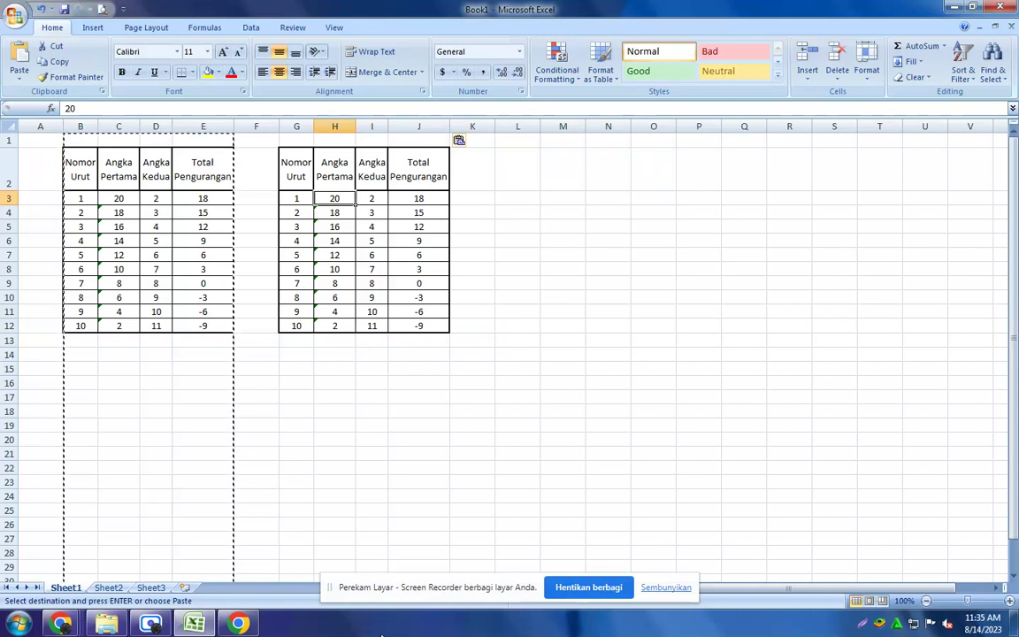
# In the copied table, set the first Angka Pertama value in H3 to 2 and enter =H3+1 in H4
pyautogui.write('2')
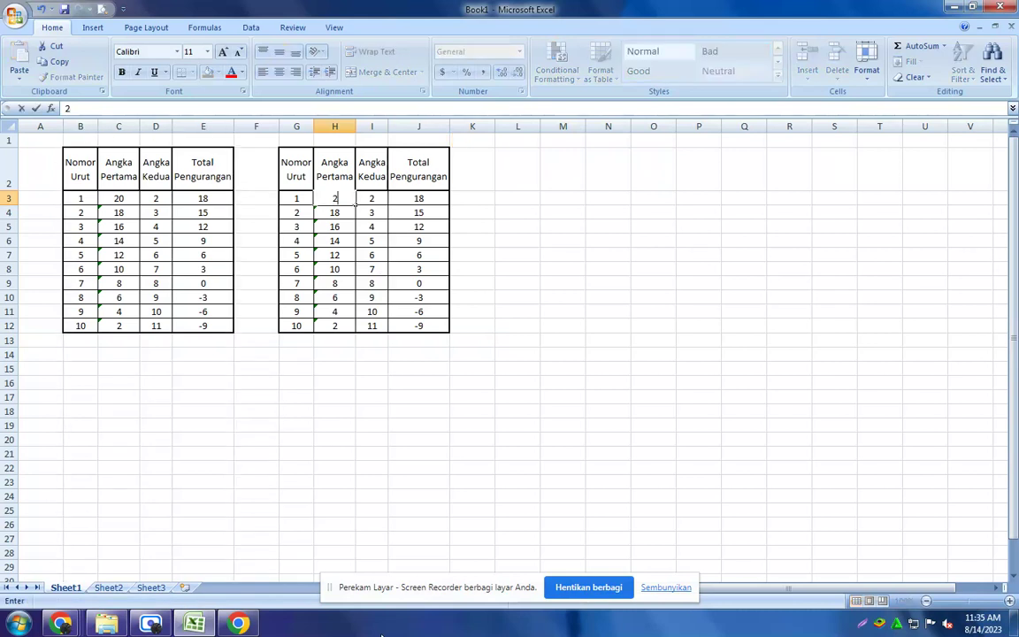
pyautogui.press('Return')
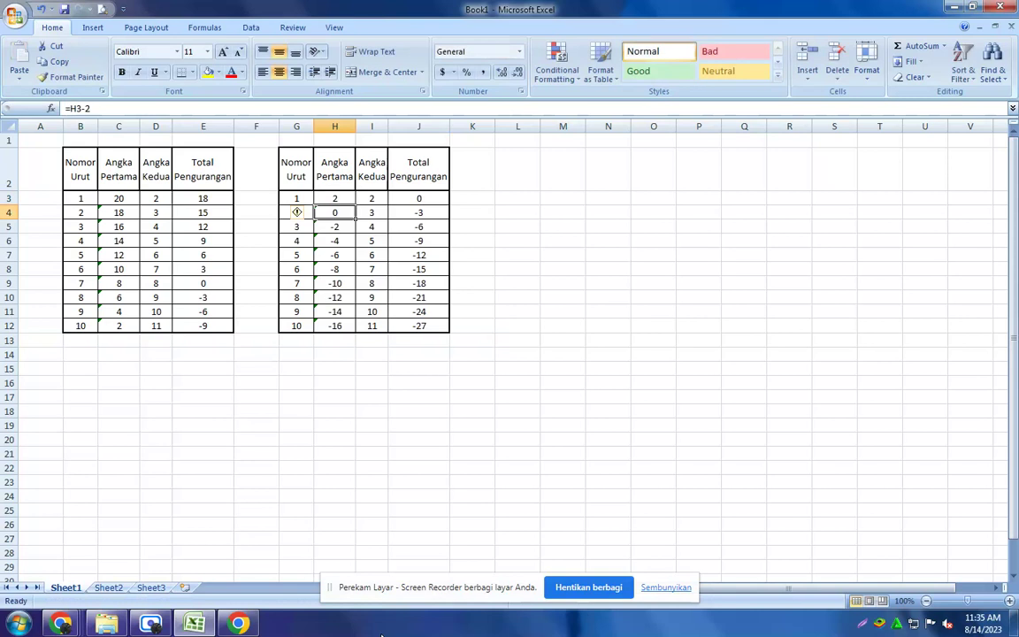
pyautogui.write('=')
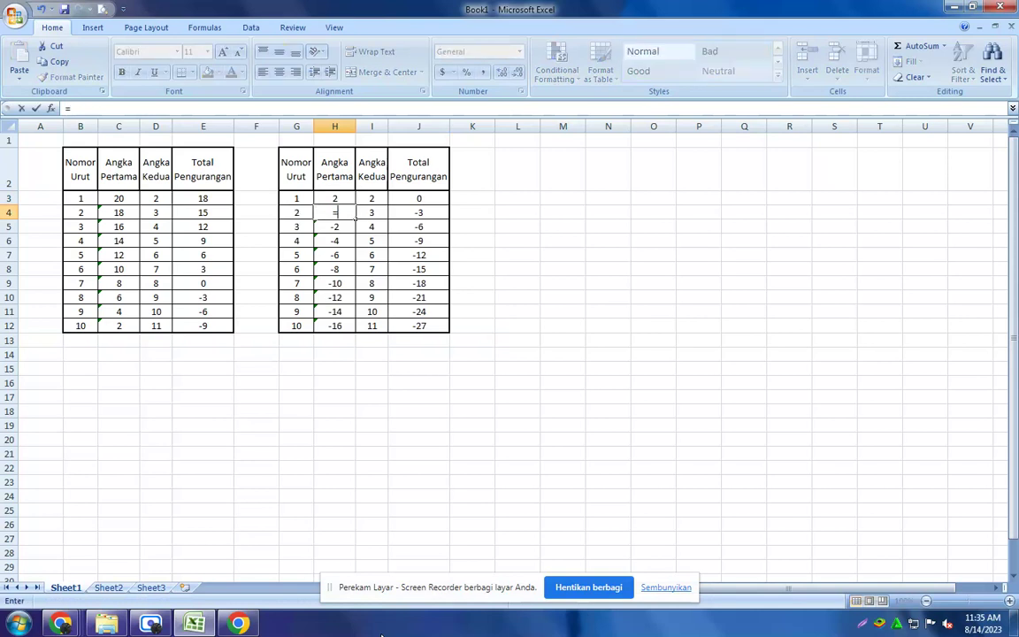
pyautogui.write('H3+1')
pyautogui.press('Return')
pyautogui.press('Up')
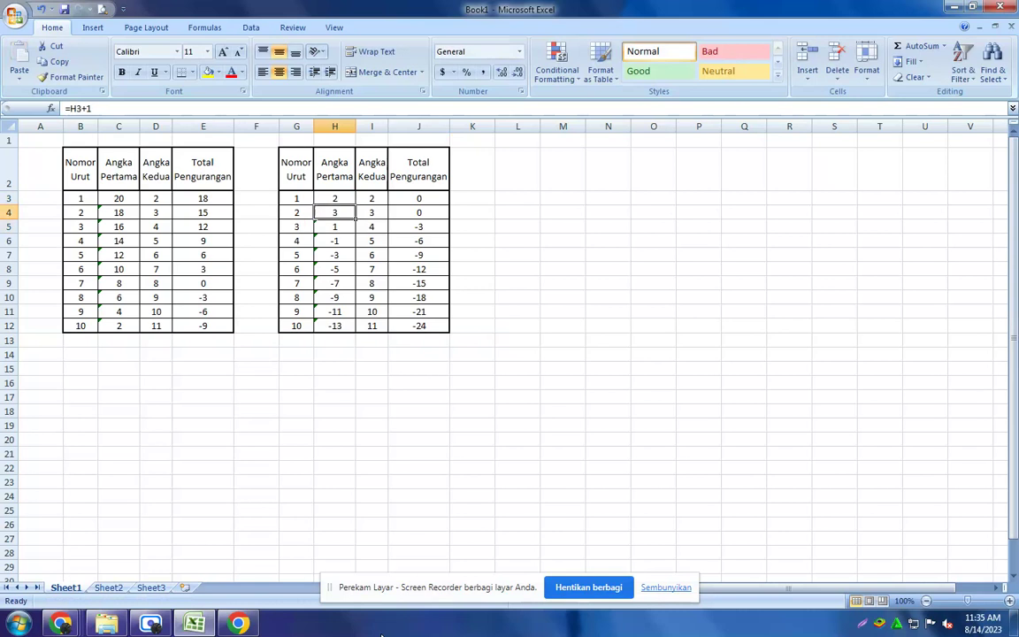
# Copy the formula in H4 down to cells H5:H12 of the copied table
pyautogui.hotkey('ctrl', 'c')
pyautogui.press('Down')
pyautogui.hotkey('shift', 'Down')
pyautogui.hotkey('shift', 'Down')
pyautogui.hotkey('shift', 'Down')
pyautogui.hotkey('shift', 'Down')
pyautogui.hotkey('shift', 'Down')
pyautogui.hotkey('shift', 'Down')
pyautogui.hotkey('shift', 'Down')
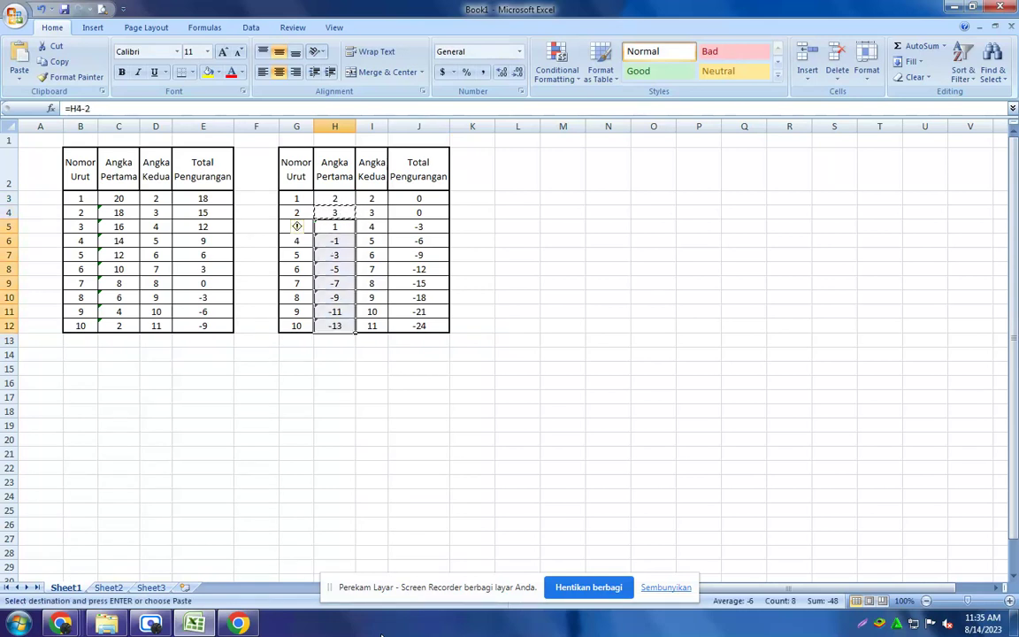
pyautogui.hotkey('ctrl', 'v')
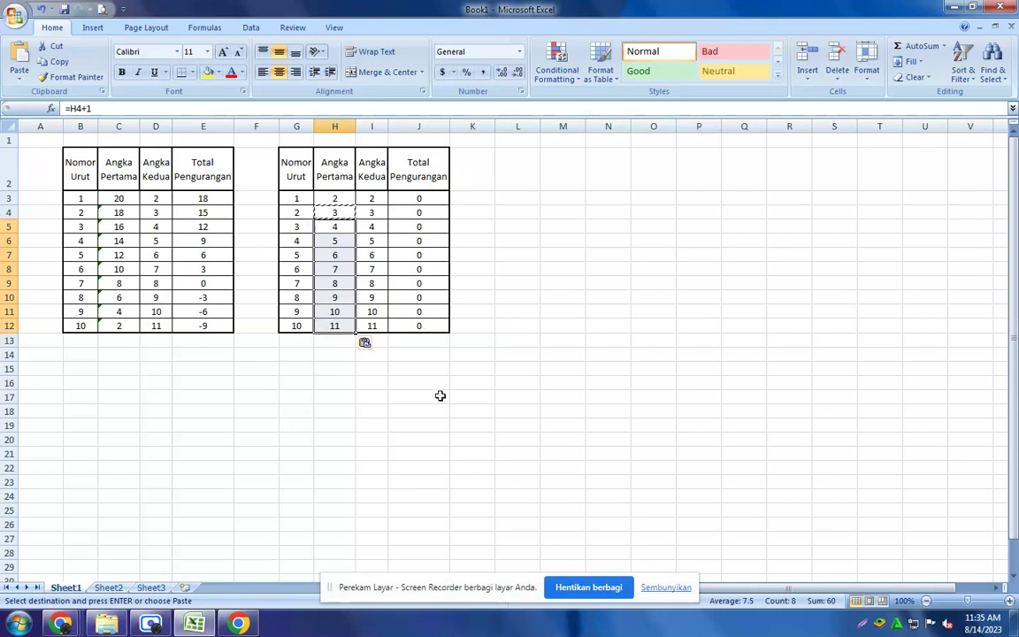
# Set the first Angka Kedua value in I3 of the copied table to 1
pyautogui.click(377, 200)
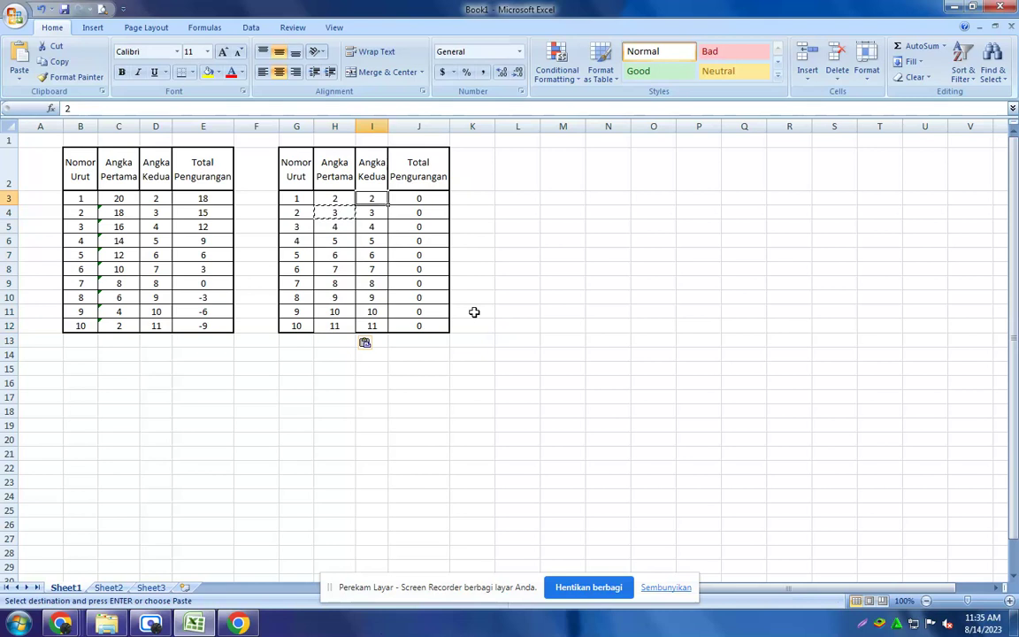
pyautogui.write('1')
pyautogui.press('Return')
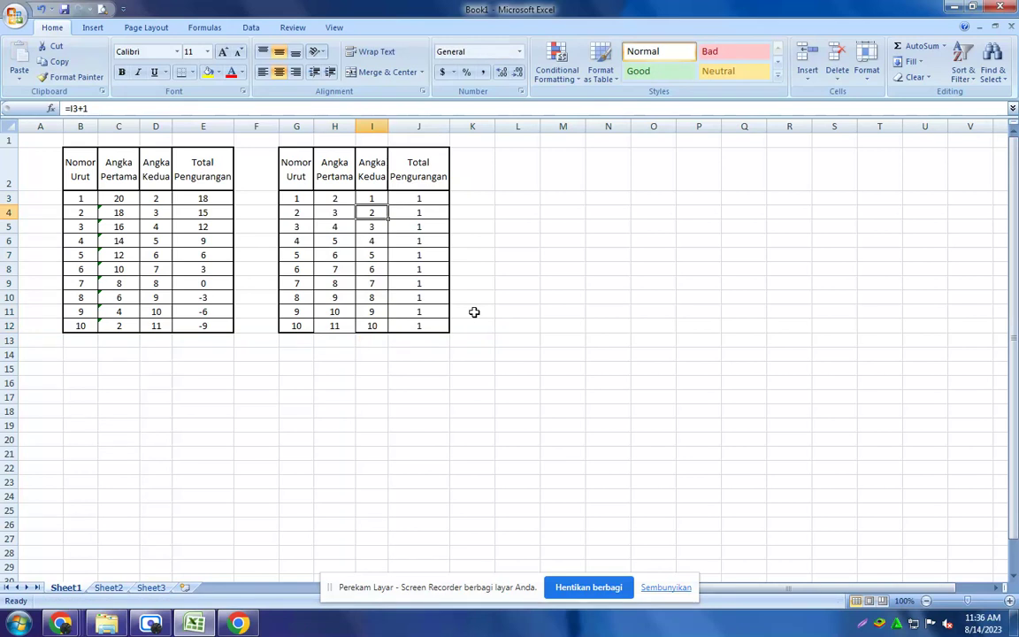
# Set the first Angka Pertama value in H3 of the copied table to 3
pyautogui.click(329, 198)
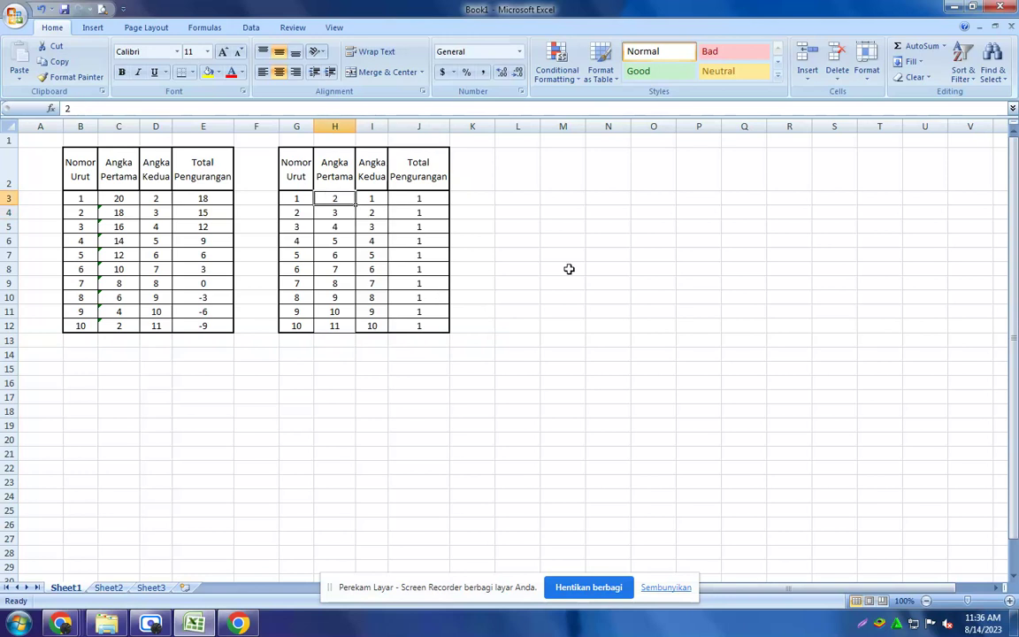
pyautogui.write('3')
pyautogui.press('Return')
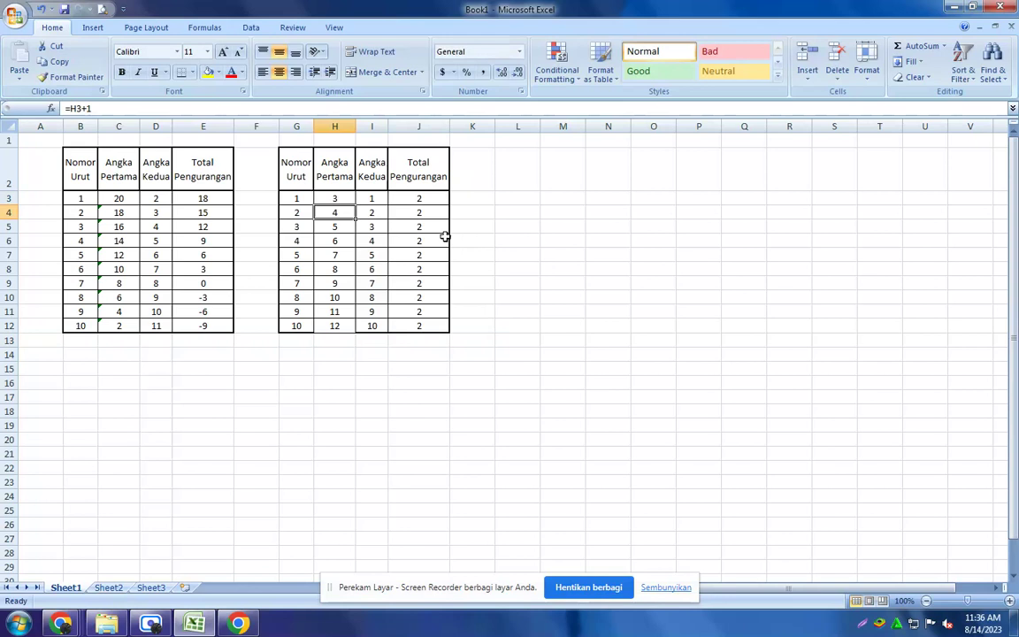
# Set the first Angka Pertama value in H3 of the copied table to 4
pyautogui.click(375, 197)
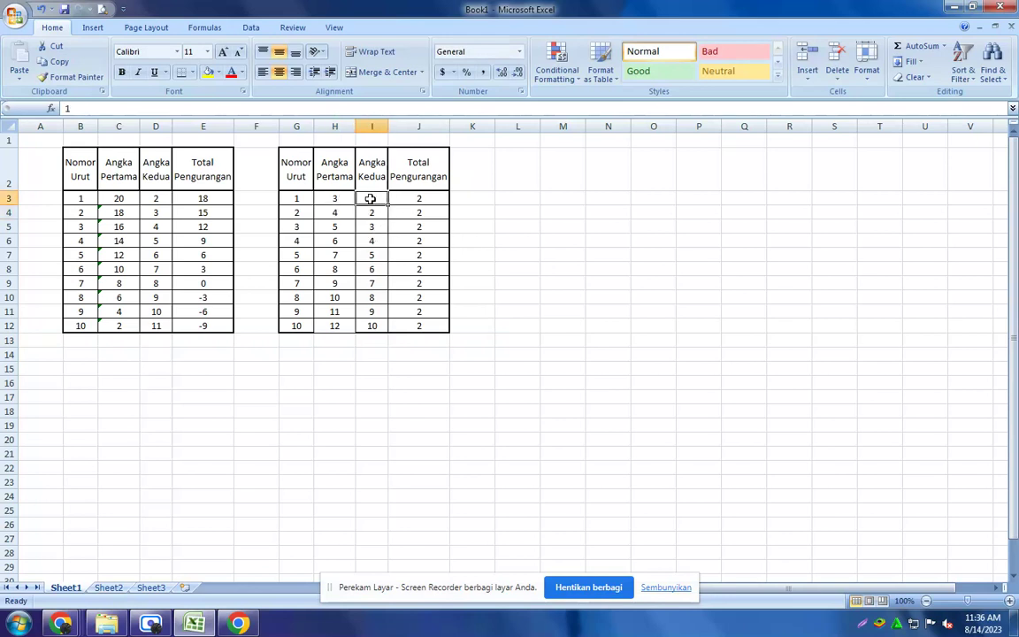
pyautogui.click(376, 212)
pyautogui.click(338, 197)
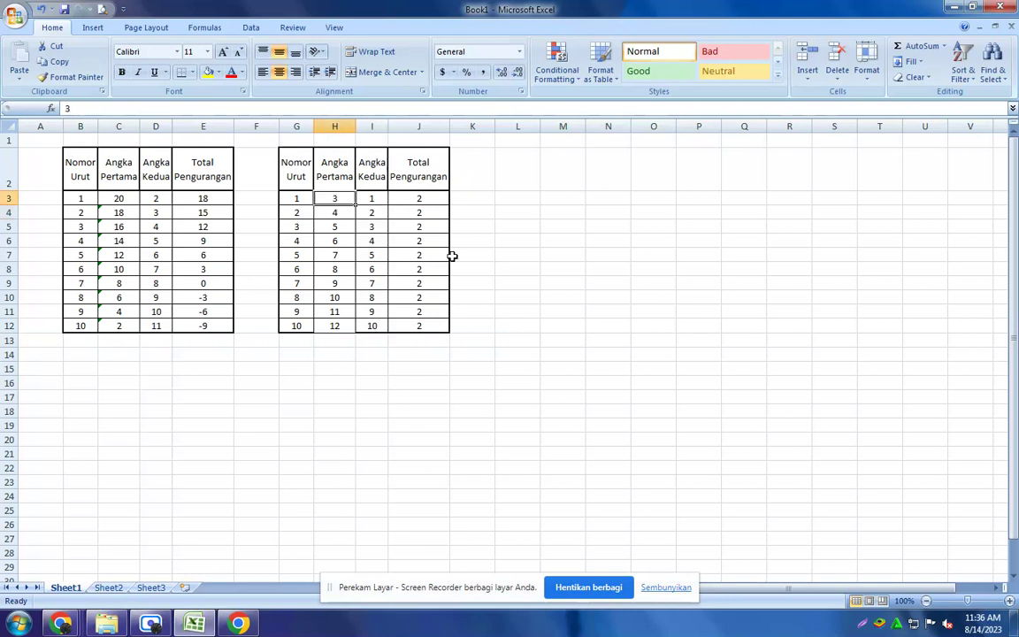
pyautogui.write('4')
pyautogui.press('Return')
# Set the first Angka Pertama value in H3 of the copied table to 5
pyautogui.click(369, 199)
pyautogui.click(340, 199)
pyautogui.click(361, 198)
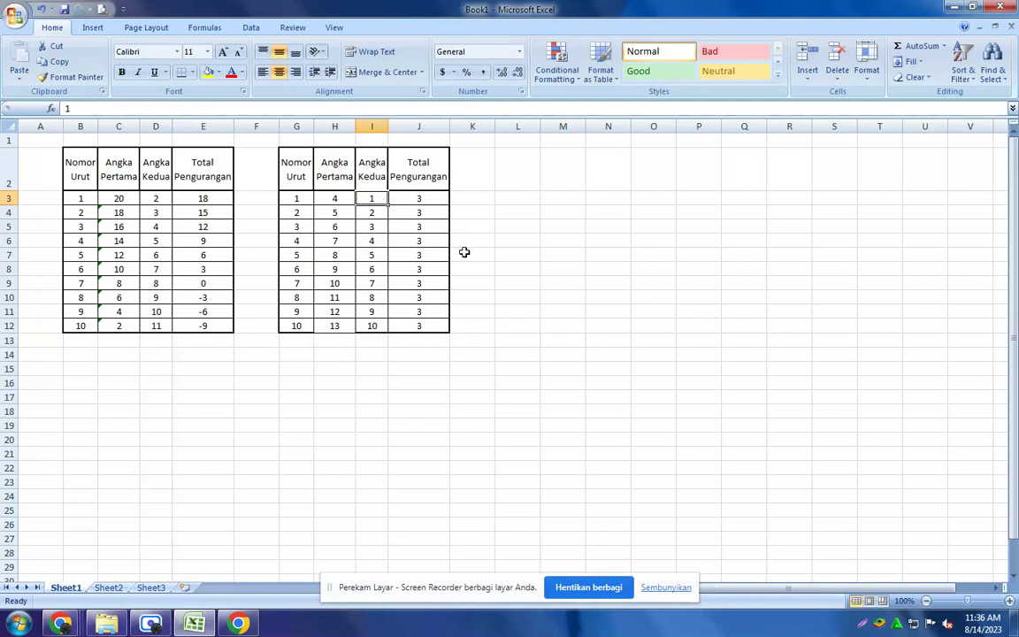
pyautogui.press('Down')
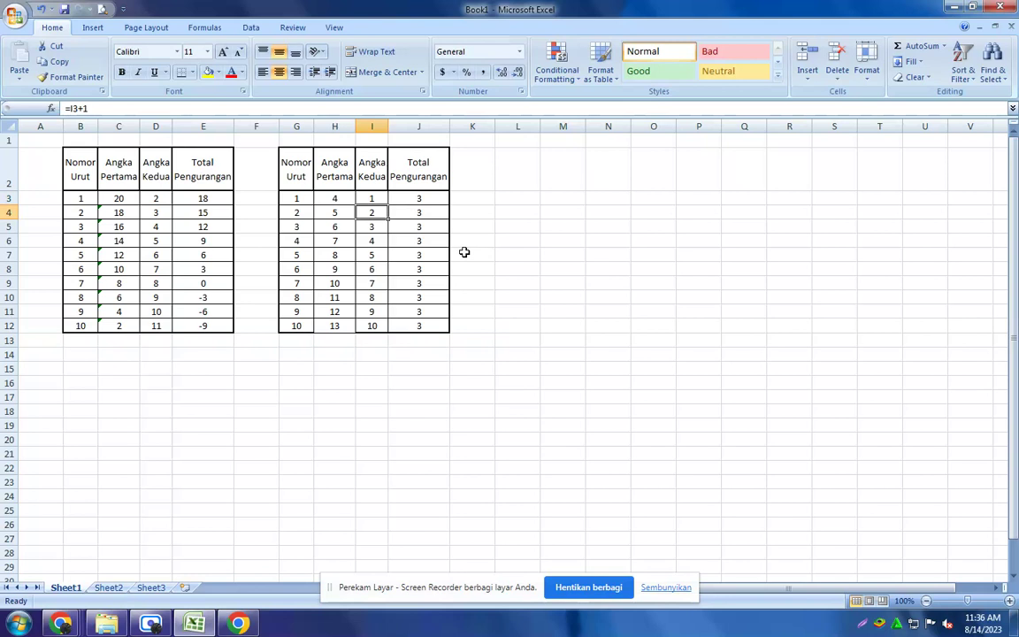
pyautogui.press('Up')
pyautogui.press('Left')
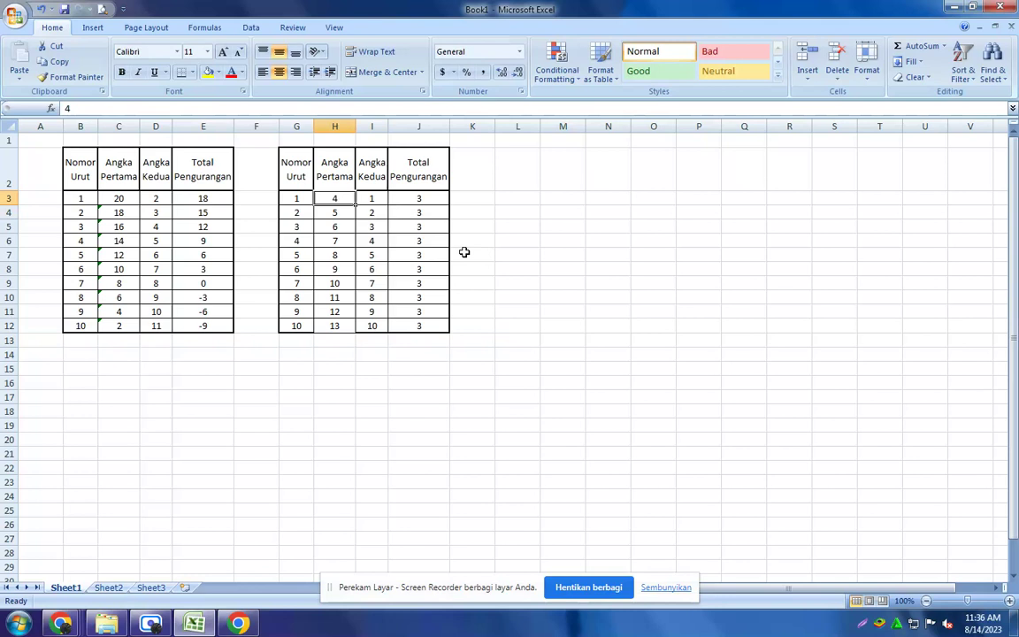
pyautogui.write('5')
pyautogui.press('Return')
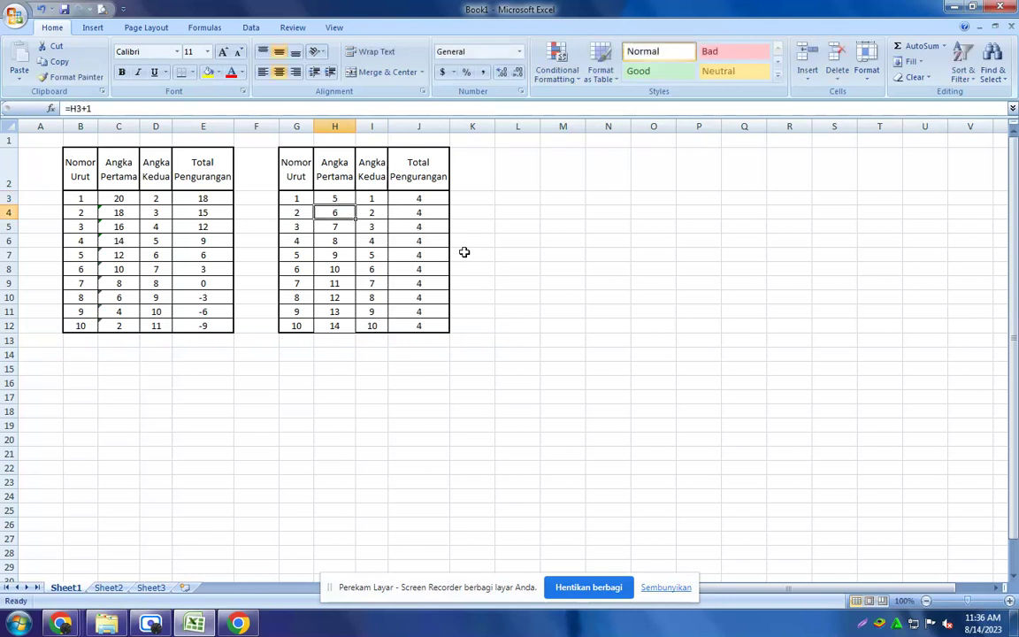
# Set the first Angka Pertama value in H3 of the copied table to 7
pyautogui.click(365, 184)
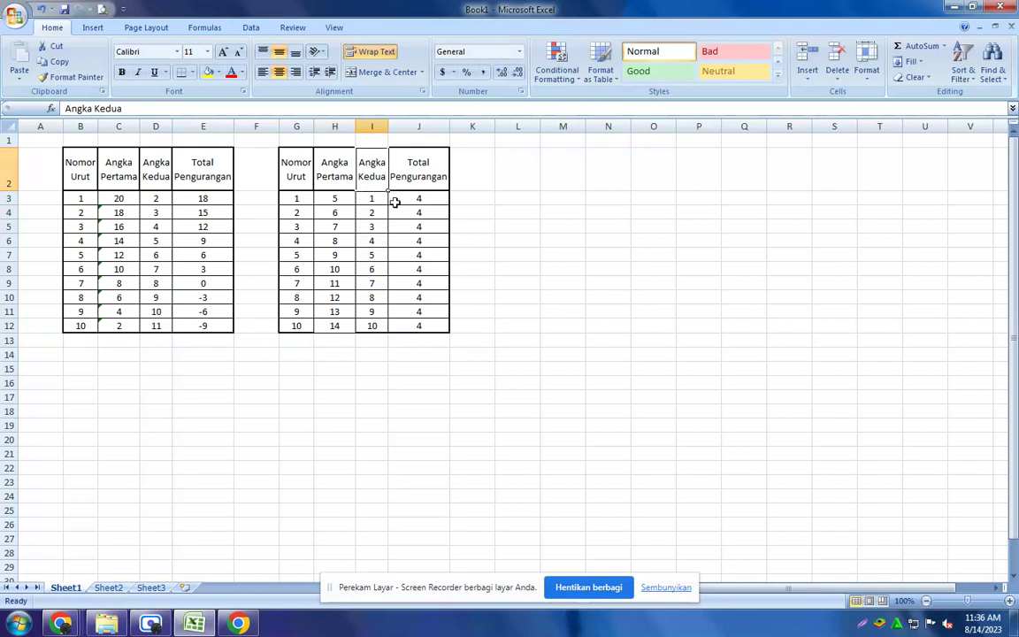
pyautogui.click(372, 200)
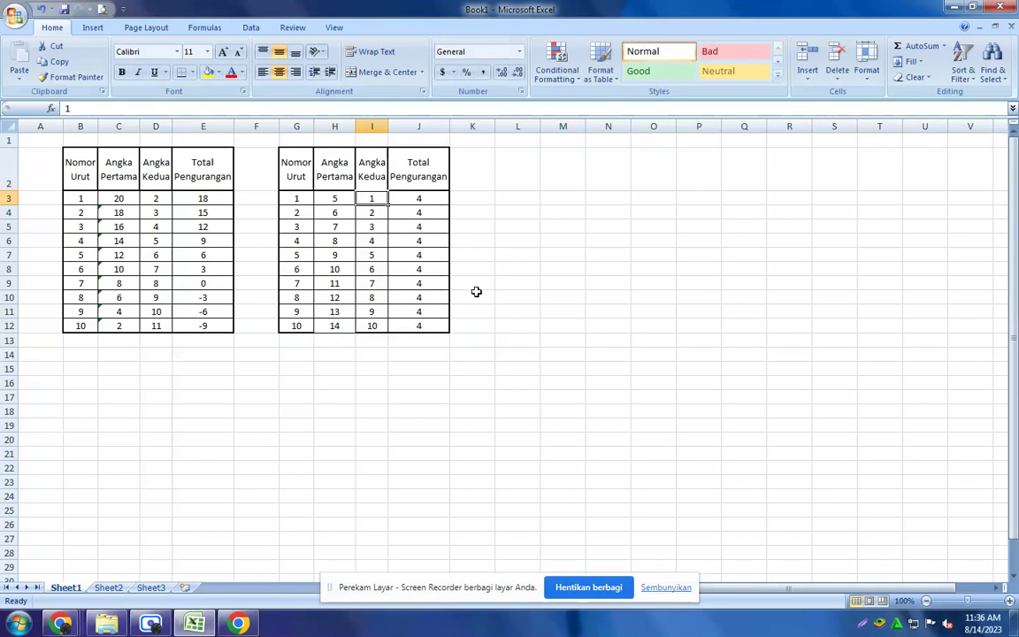
pyautogui.press('Down')
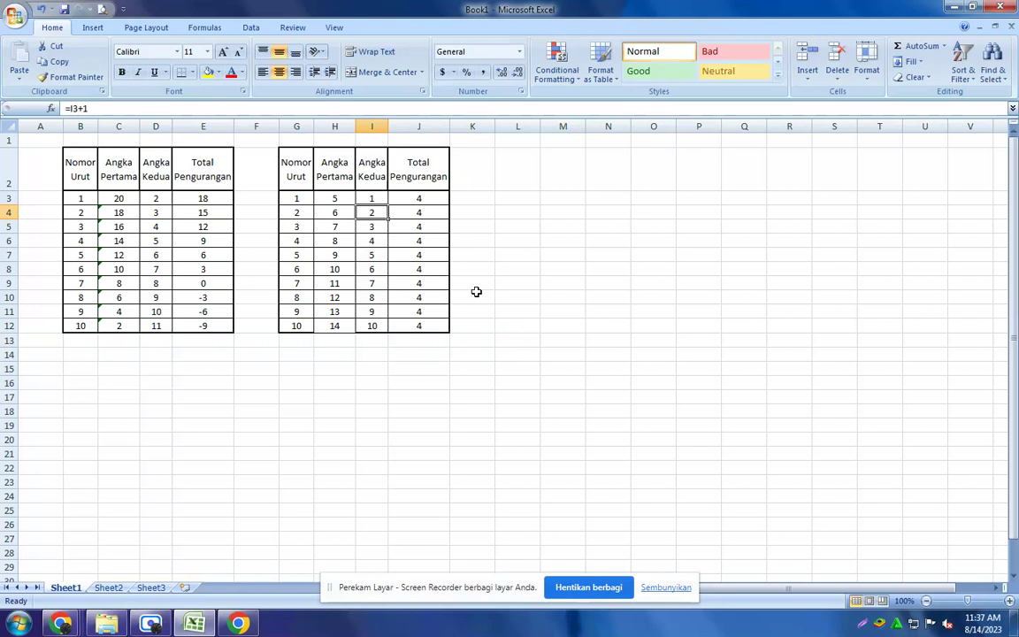
pyautogui.press('Up')
pyautogui.press('Left')
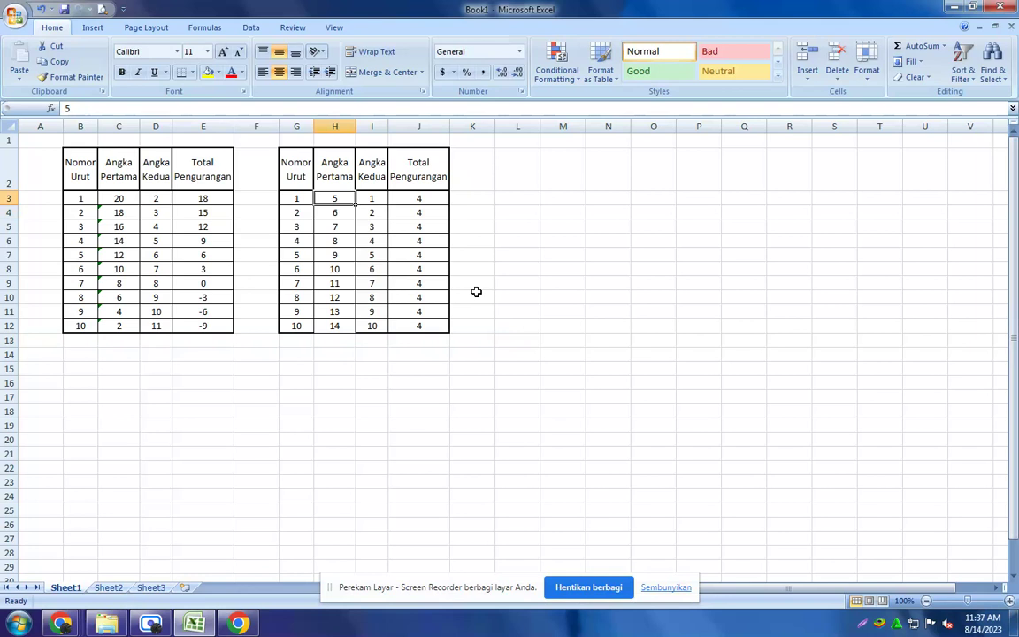
pyautogui.write('7')
pyautogui.press('Return')
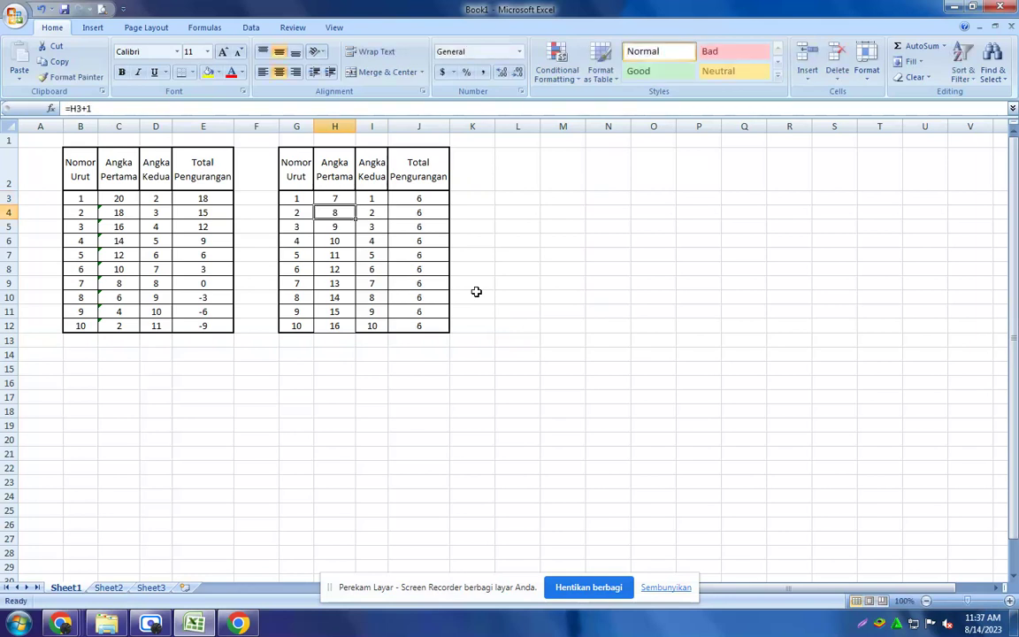
# Enter the formula =I4+2 in cell I5 of the copied table's Angka Kedua column
pyautogui.click(374, 200)
pyautogui.click(374, 212)
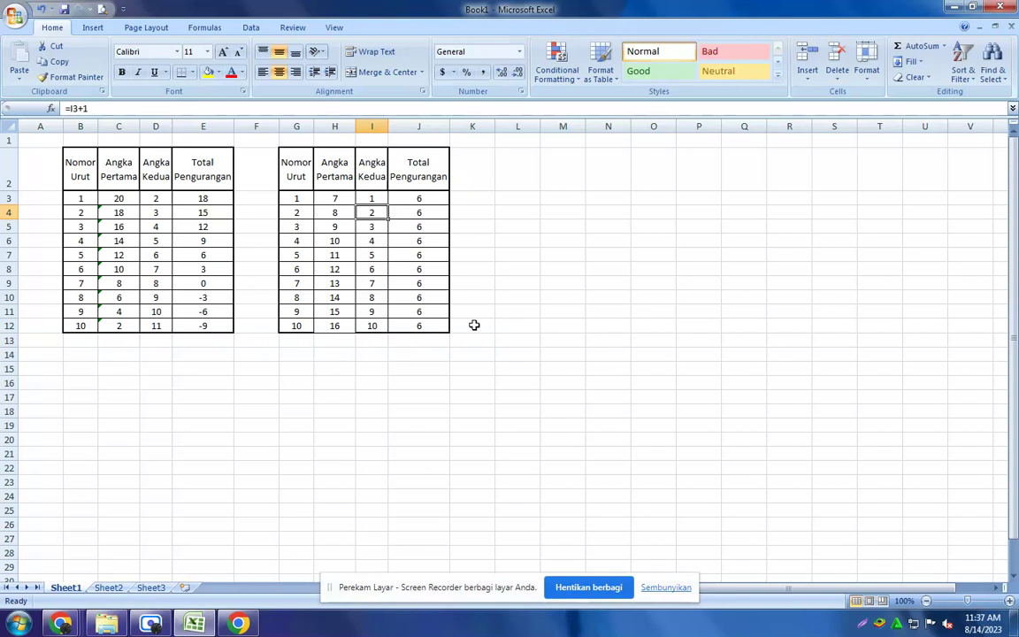
pyautogui.press('Down')
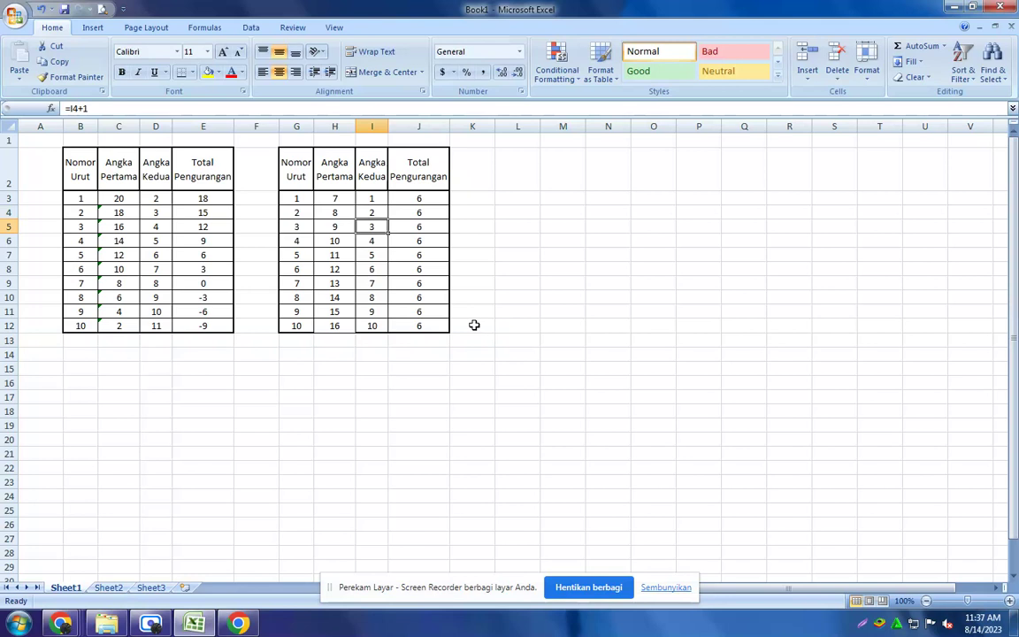
pyautogui.write('=I4+1')
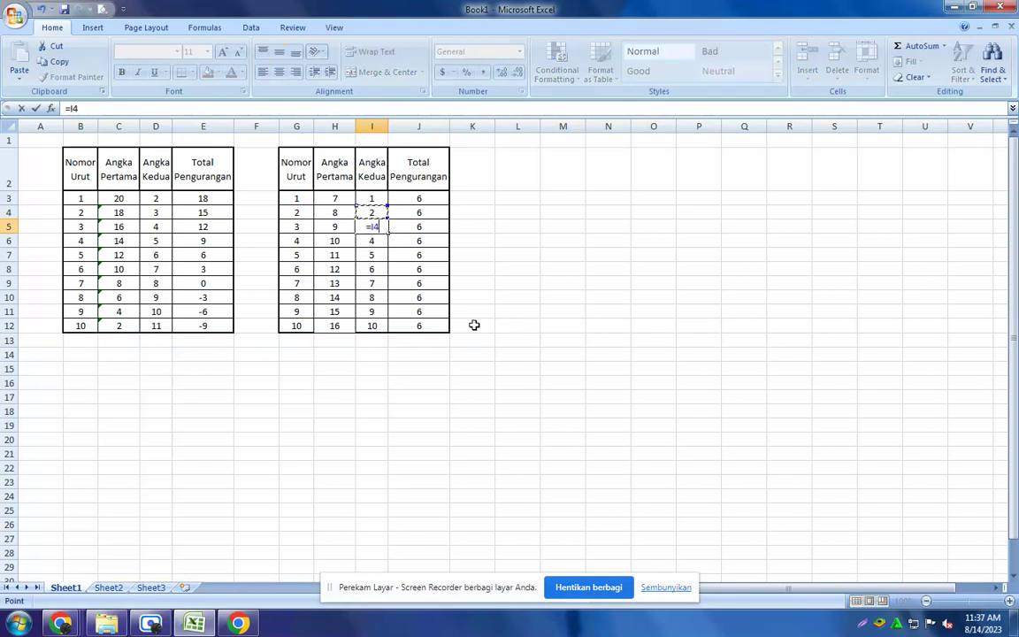
pyautogui.press('Return')
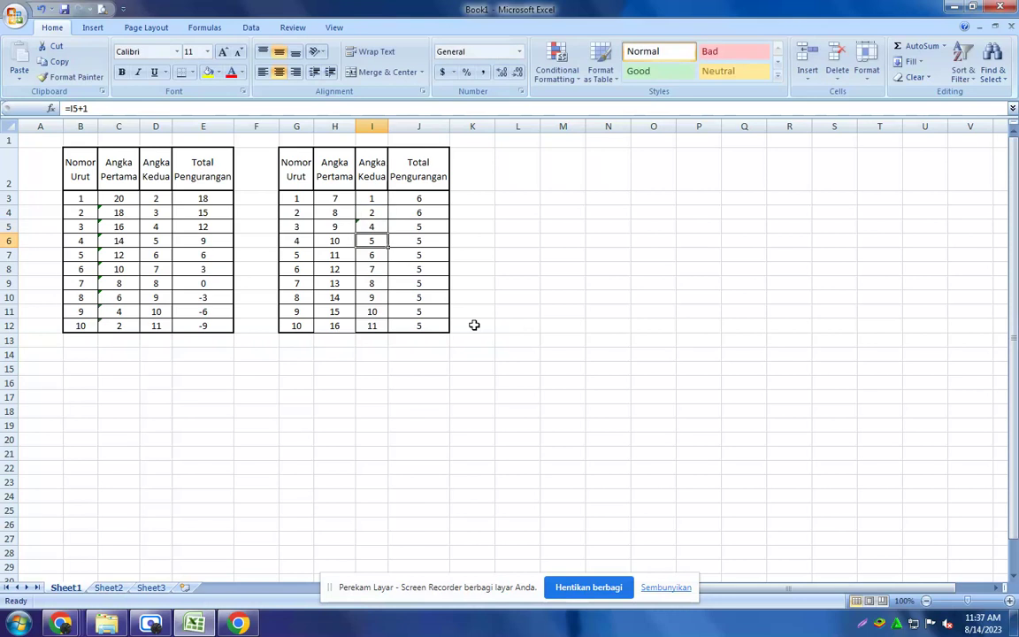
# Replace the formula in I6 with =I5+4 and correct it to =I5+3
pyautogui.write('=I5+4')
pyautogui.press('Return')
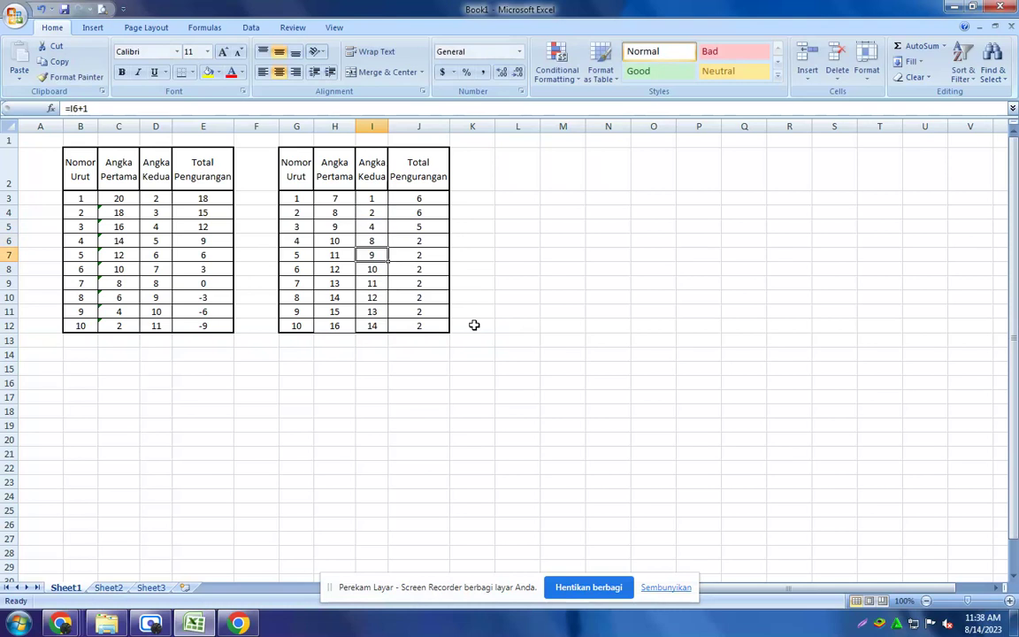
pyautogui.press('Up')
pyautogui.press('Up')
pyautogui.press('Up')
pyautogui.press('Down')
pyautogui.press('Down')
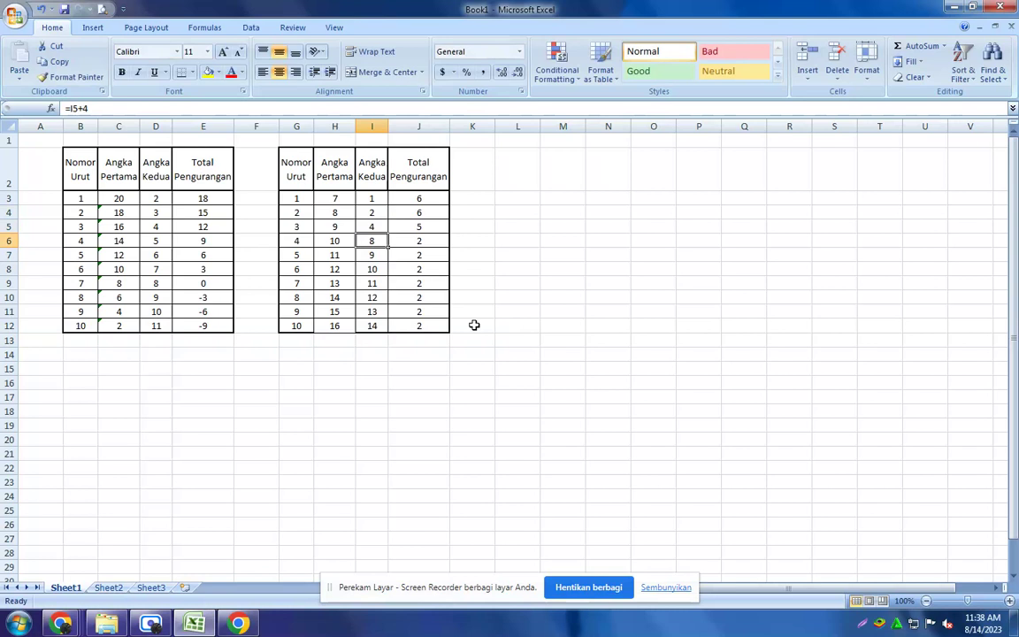
pyautogui.click(100, 107)
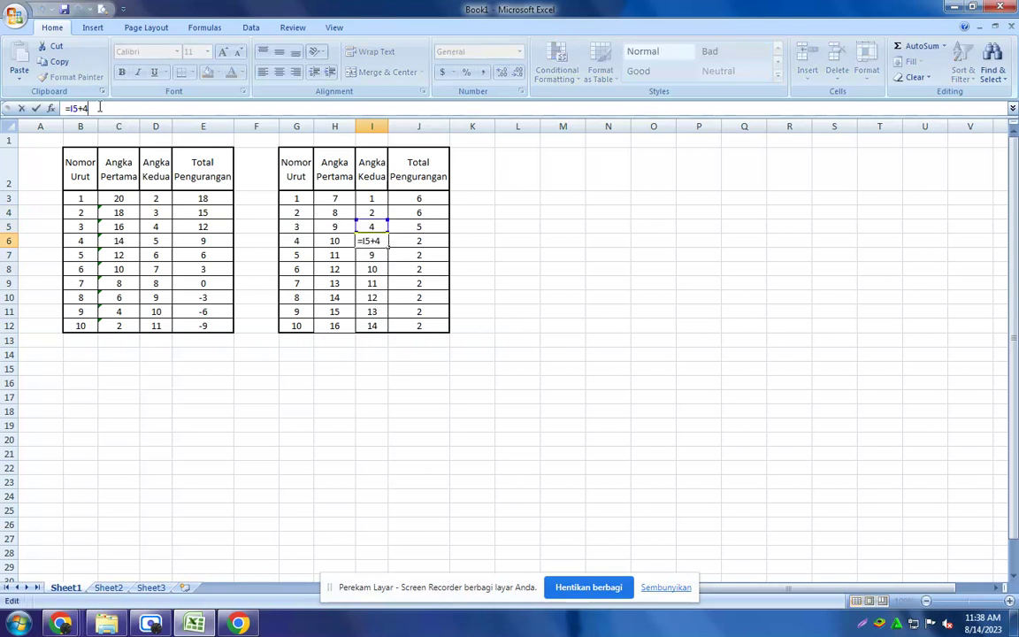
pyautogui.press('BackSpace')
pyautogui.write('3')
pyautogui.press('Return')
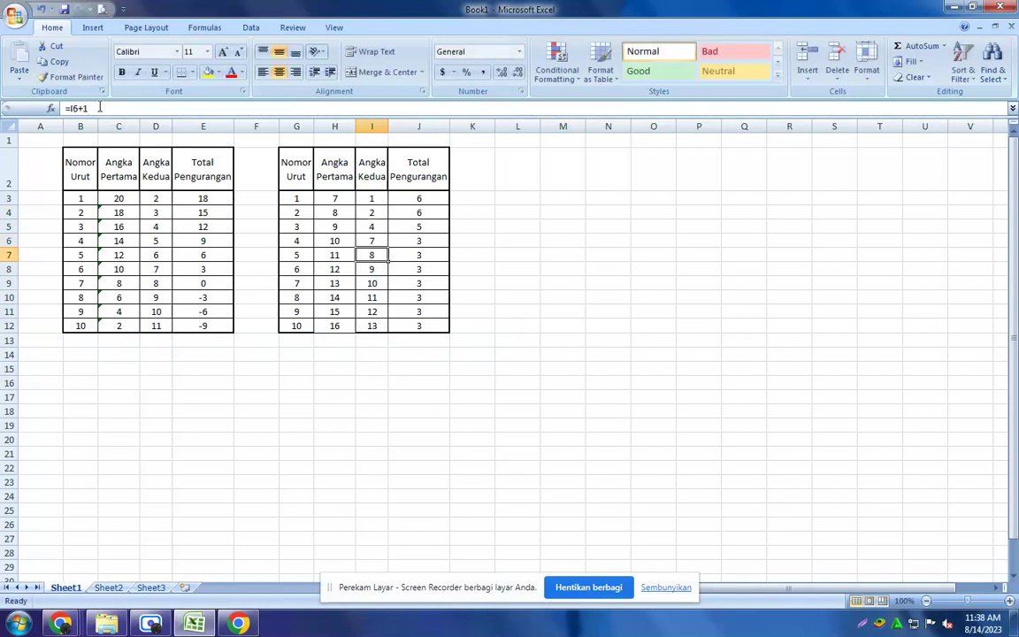
# Change the Angka Kedua formulas to =I6+4 in I7 and =I7+5 in I8
pyautogui.click(100, 107)
pyautogui.press('BackSpace')
pyautogui.write('4')
pyautogui.press('Return')
pyautogui.click(106, 108)
pyautogui.press('BackSpace')
pyautogui.write('4')
pyautogui.press('Return')
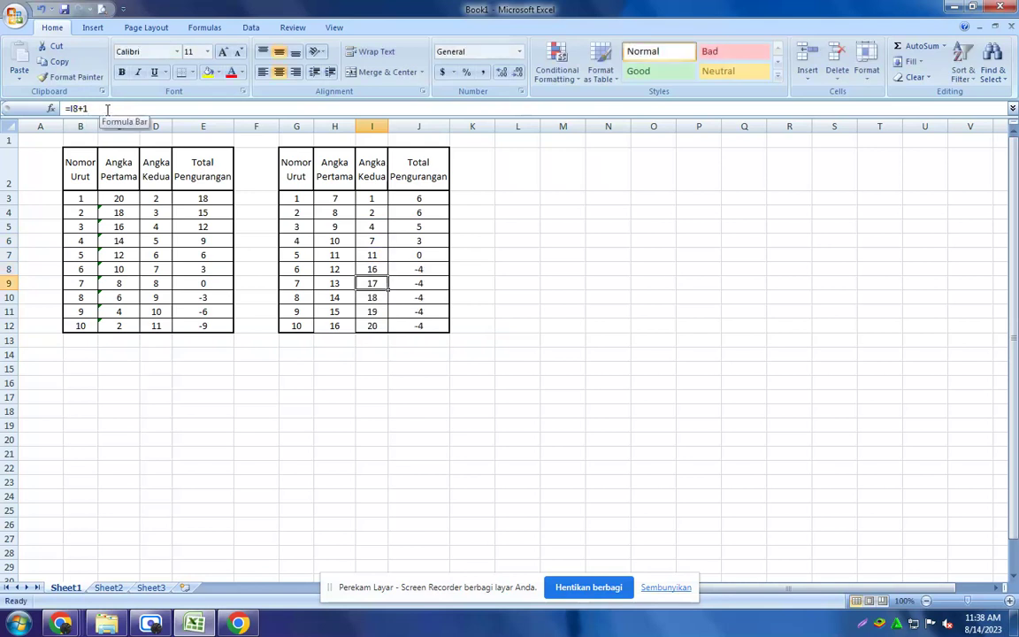
# Change the Angka Kedua formulas to =I8+4 in I9 and =I9+7 in I10
pyautogui.click(109, 108)
pyautogui.press('BackSpace')
pyautogui.write('4')
pyautogui.press('Return')
pyautogui.click(116, 107)
pyautogui.press('BackSpace')
pyautogui.write('7')
pyautogui.press('Return')
# Remove the 1 added to I10 in the formula of cell I11
pyautogui.click(104, 108)
pyautogui.press('BackSpace')
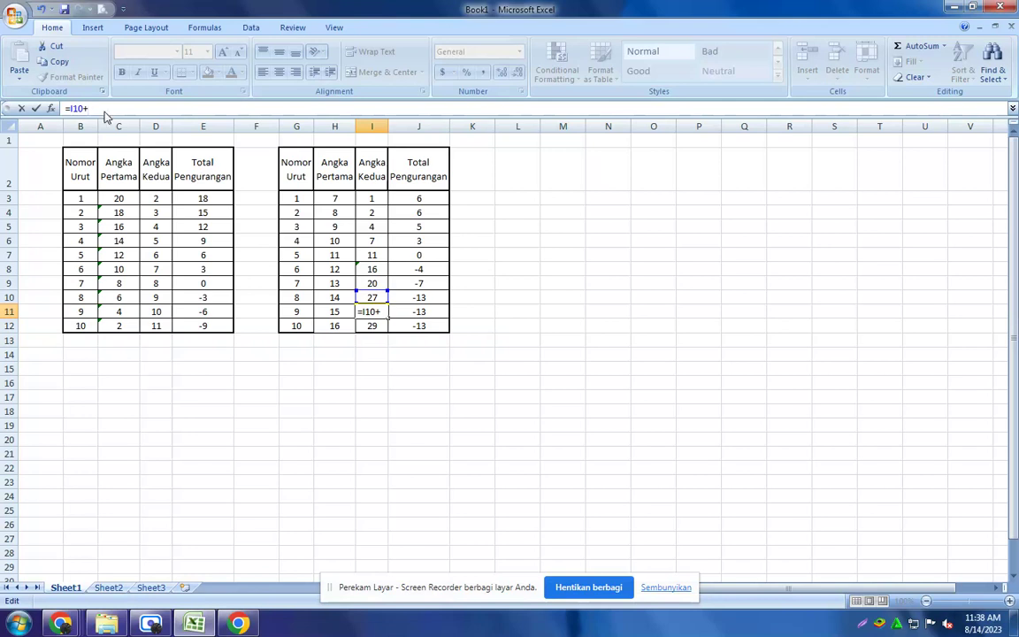
pyautogui.press('Return')
pyautogui.click(483, 363)
# Change the Angka Kedua formula in I8 to =I7+1
pyautogui.click(373, 269)
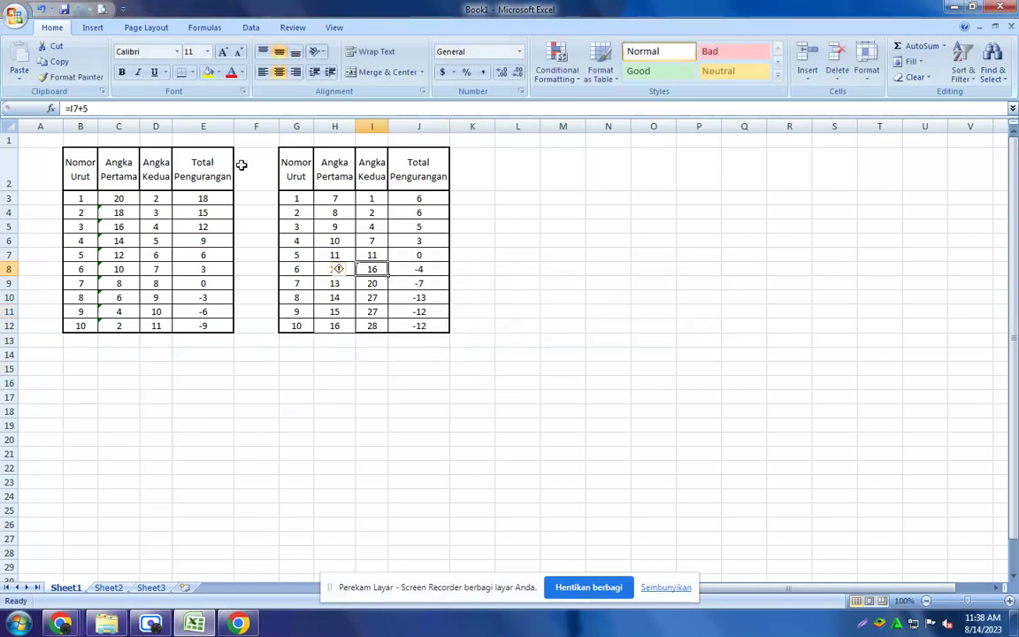
pyautogui.click(115, 105)
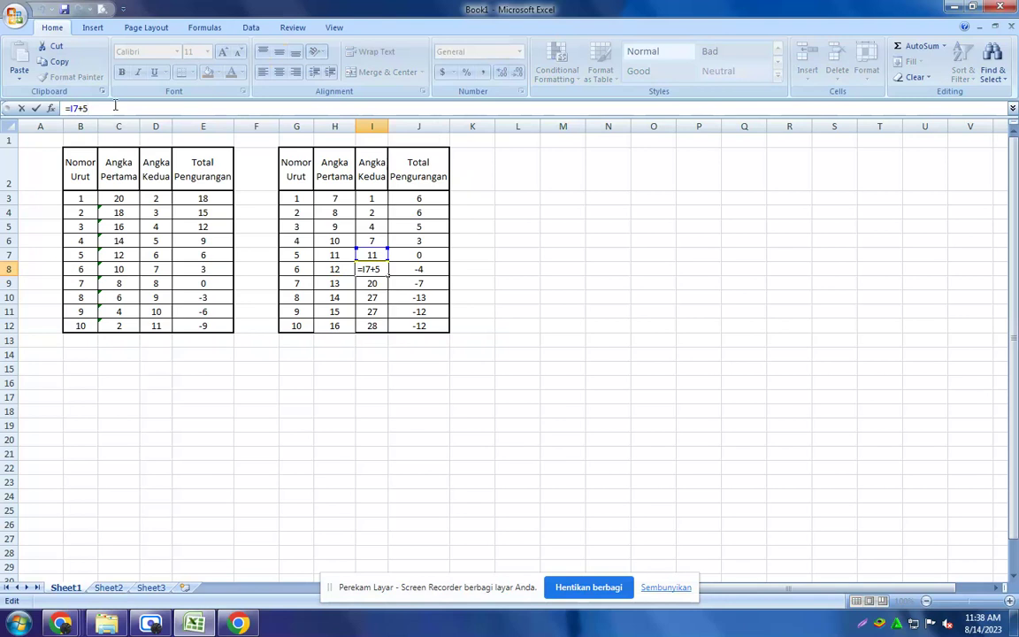
pyautogui.press('BackSpace')
pyautogui.write('1')
pyautogui.press('Return')
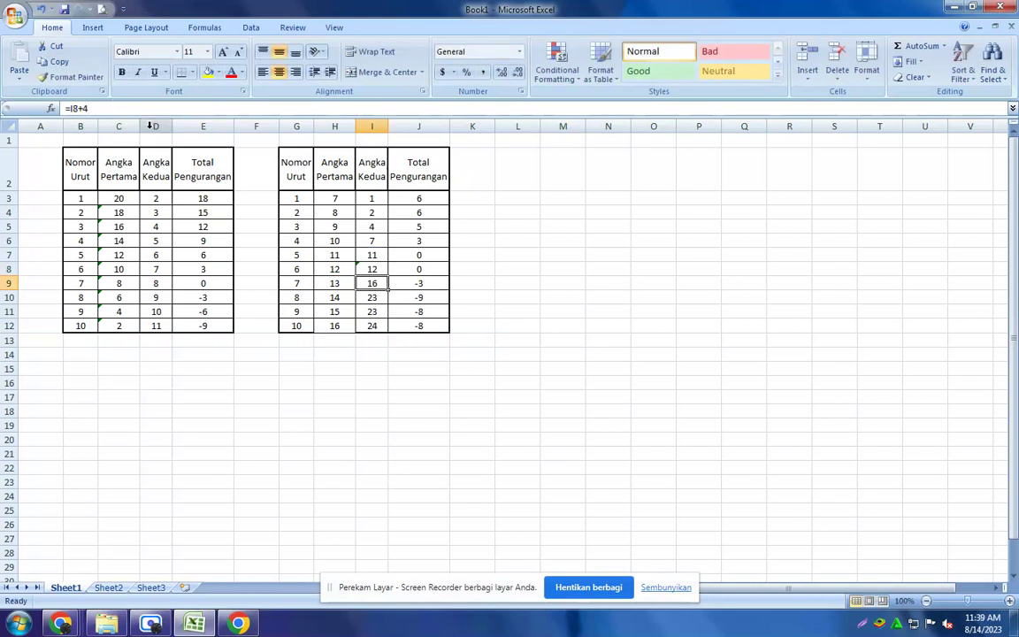
# Change the Angka Kedua formulas to =I8+2 in I9 and =I9+3 in I10
pyautogui.click(94, 107)
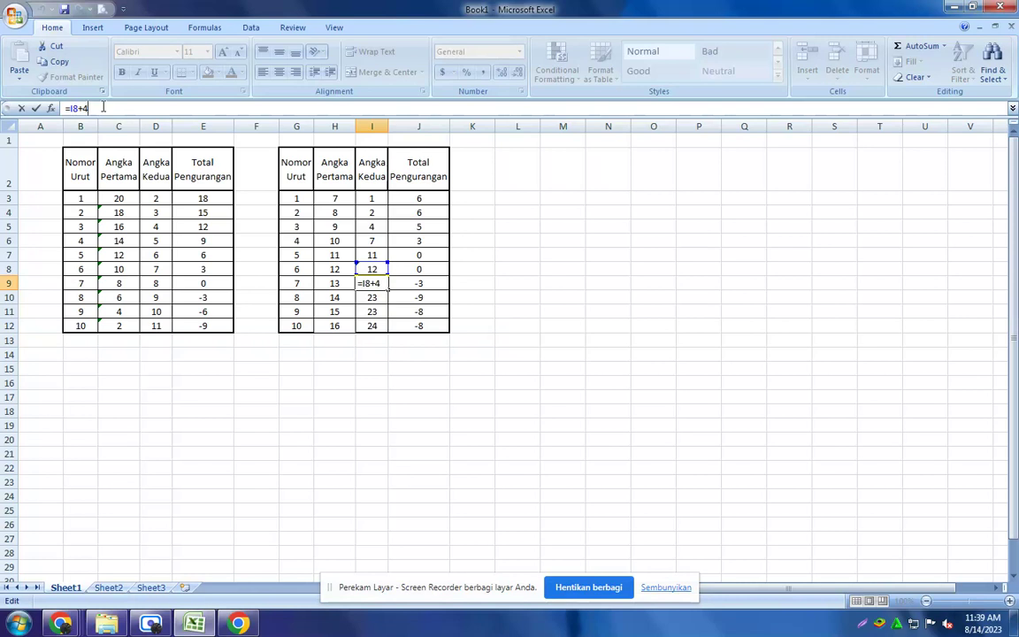
pyautogui.press('BackSpace')
pyautogui.write('2')
pyautogui.press('Return')
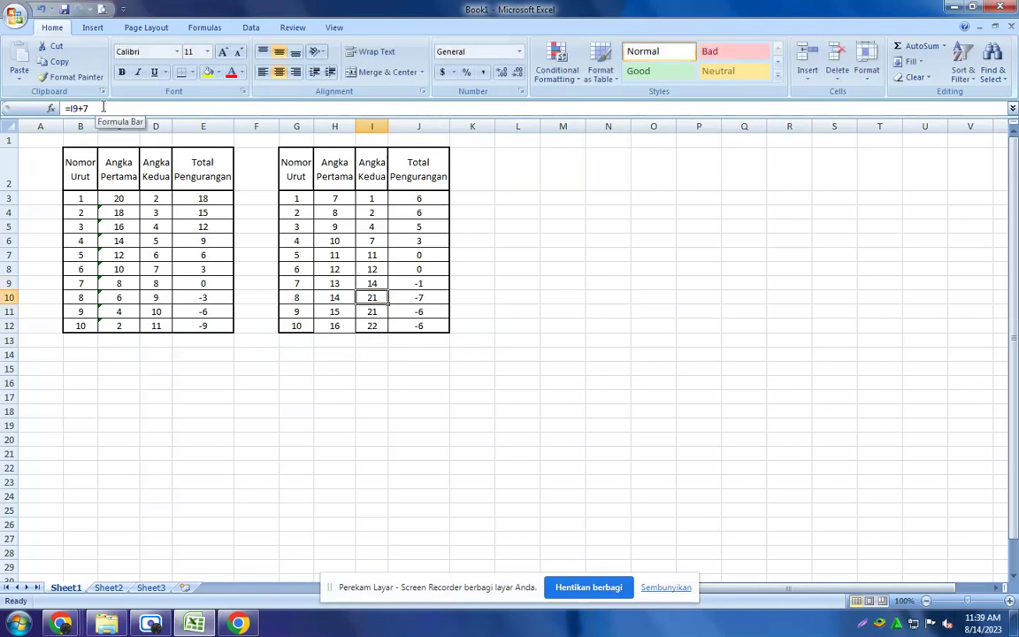
pyautogui.click(102, 107)
pyautogui.press('BackSpace')
pyautogui.write('3')
pyautogui.press('Return')
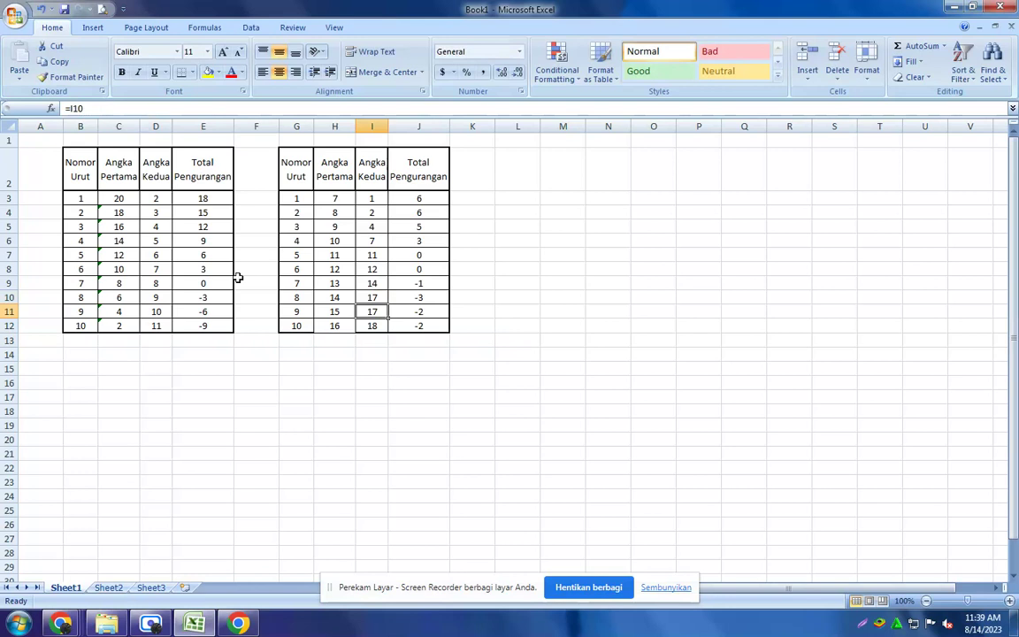
# Change the Angka Kedua formulas to =I10+4 in I11 and =I11+5 in I12
pyautogui.click(90, 108)
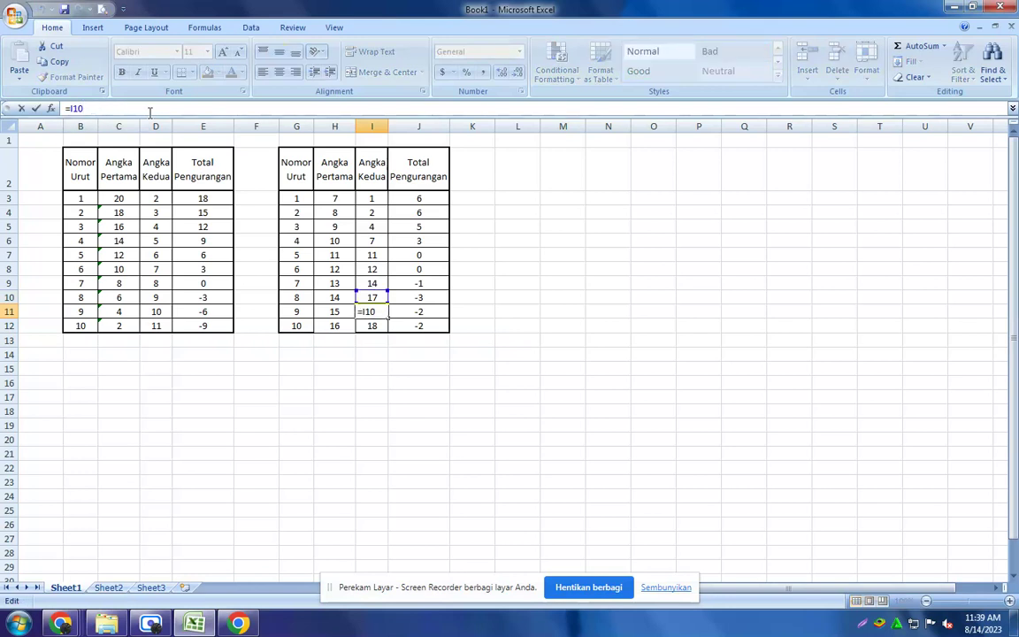
pyautogui.write('+4')
pyautogui.press('Return')
pyautogui.click(98, 107)
pyautogui.press('BackSpace')
pyautogui.write('5')
pyautogui.press('Return')
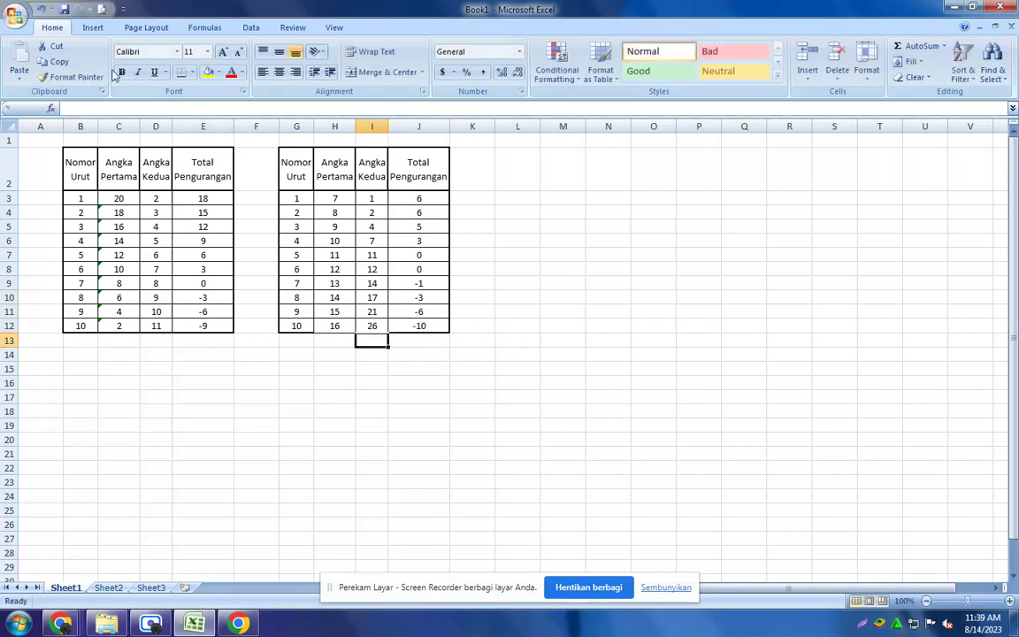
pyautogui.click(466, 407)
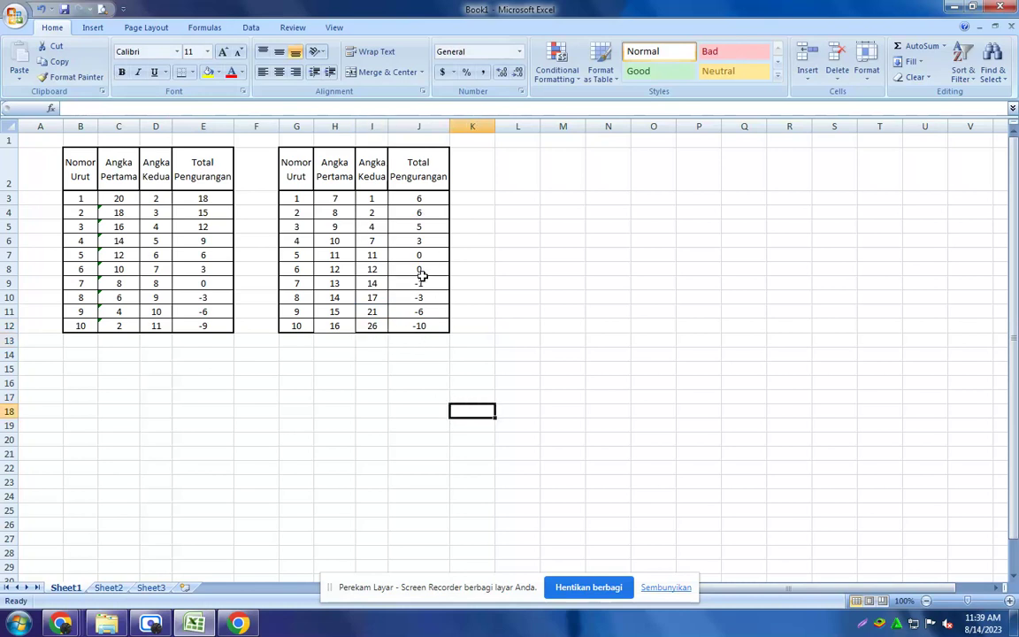
# Replace the Angka Kedua formulas in I4 through I12 of the copied table with the constant 1
pyautogui.click(372, 197)
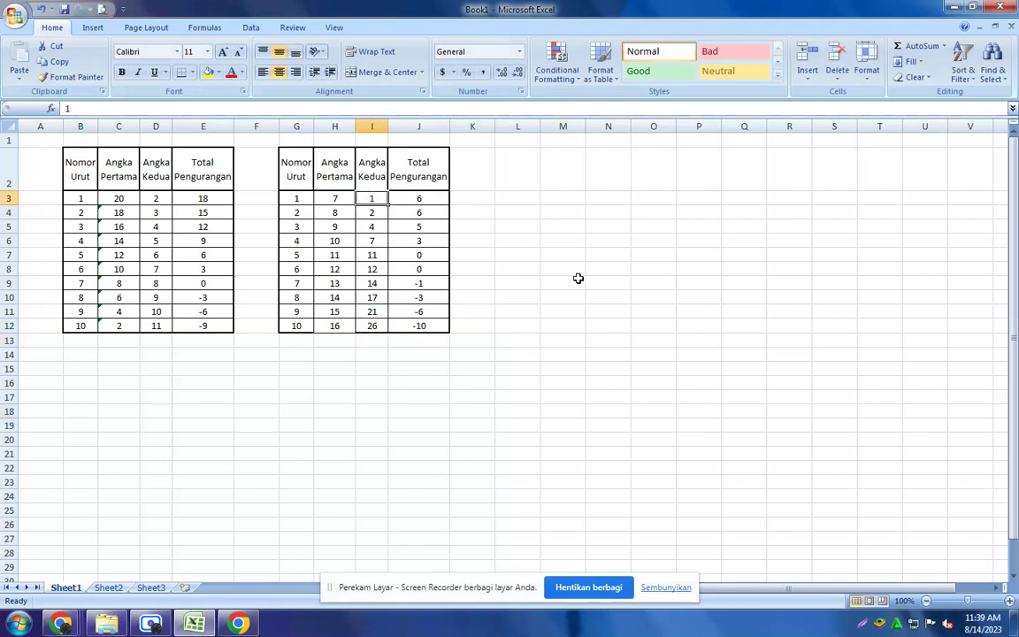
pyautogui.press('Return')
pyautogui.write('1')
pyautogui.press('Return')
pyautogui.write('1')
pyautogui.press('Return')
pyautogui.write('1')
pyautogui.press('Return')
pyautogui.write('1')
pyautogui.press('Return')
pyautogui.write('1')
pyautogui.press('Return')
pyautogui.write('1')
pyautogui.press('Return')
pyautogui.write('1')
pyautogui.press('Return')
pyautogui.write('1')
pyautogui.press('Return')
pyautogui.write('1')
pyautogui.press('Return')
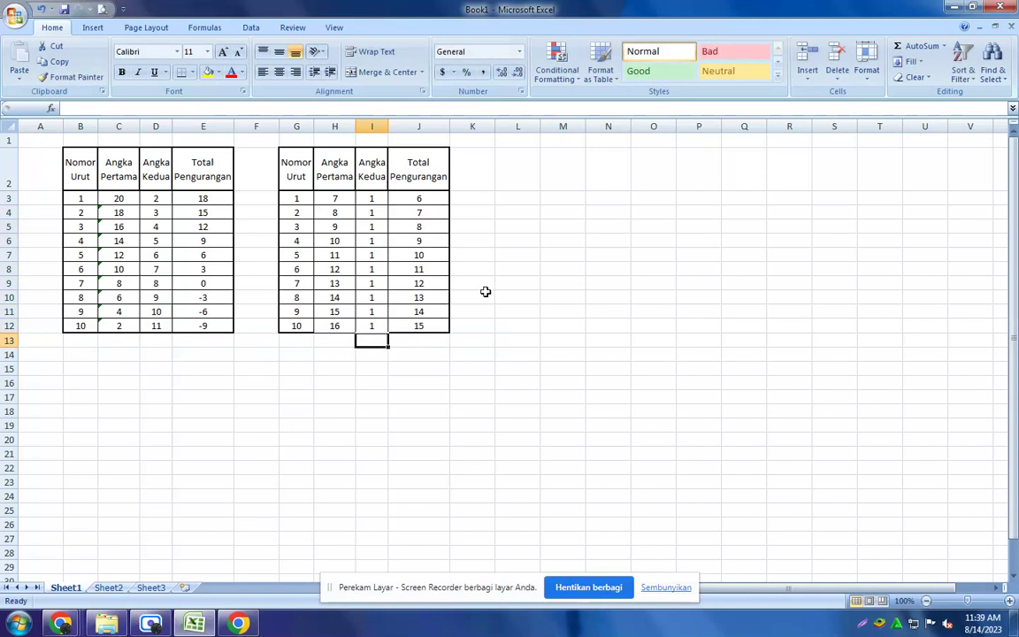
pyautogui.click(430, 388)
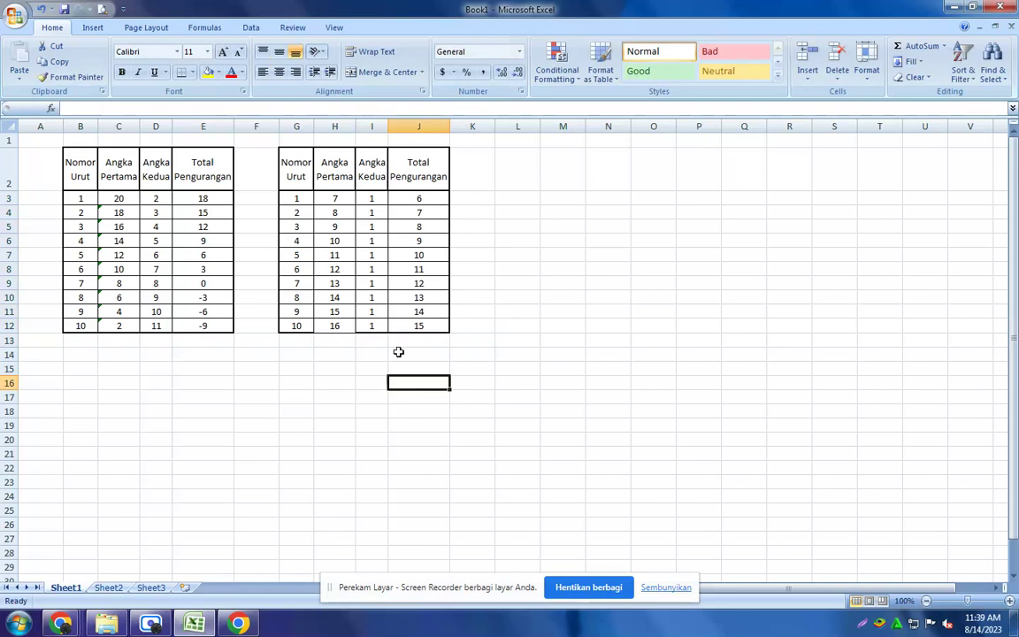
# Enter 2, 3, 4 and 5 as the Angka Kedua values in cells I4 through I7
pyautogui.click(368, 218)
pyautogui.write('2')
pyautogui.press('Return')
pyautogui.write('3')
pyautogui.press('Return')
pyautogui.write('4')
pyautogui.press('Return')
pyautogui.write('5')
pyautogui.press('Return')
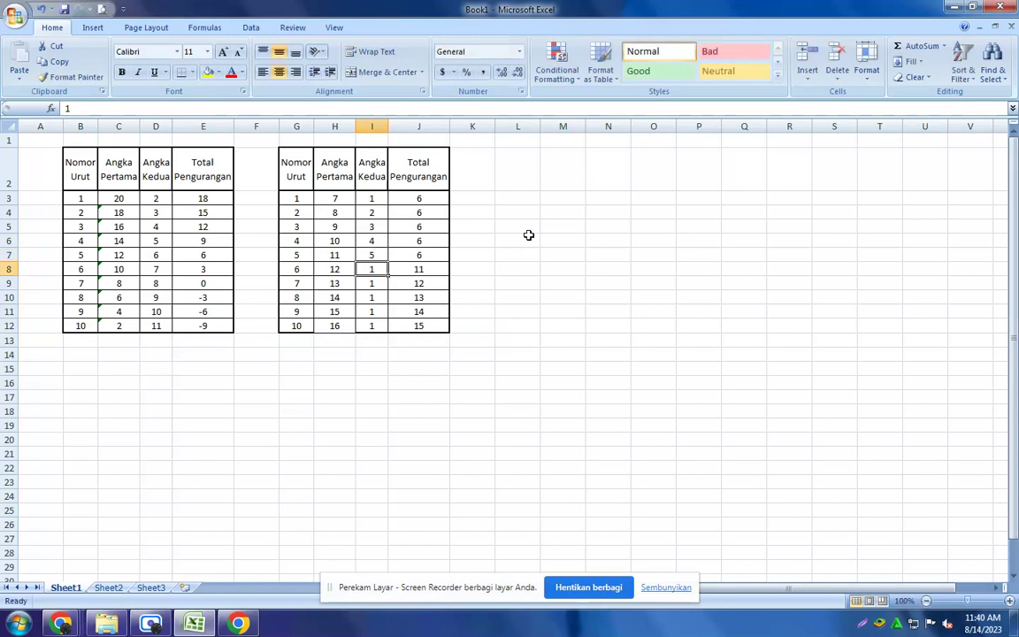
# Enter 2, 3, 4 and 5 as the Angka Kedua values in cells I9 through I12, leaving I8 as is
pyautogui.press('Return')
pyautogui.write('2')
pyautogui.press('Return')
pyautogui.write('3')
pyautogui.press('Return')
pyautogui.write('4')
pyautogui.press('Return')
pyautogui.write('5')
pyautogui.press('Return')
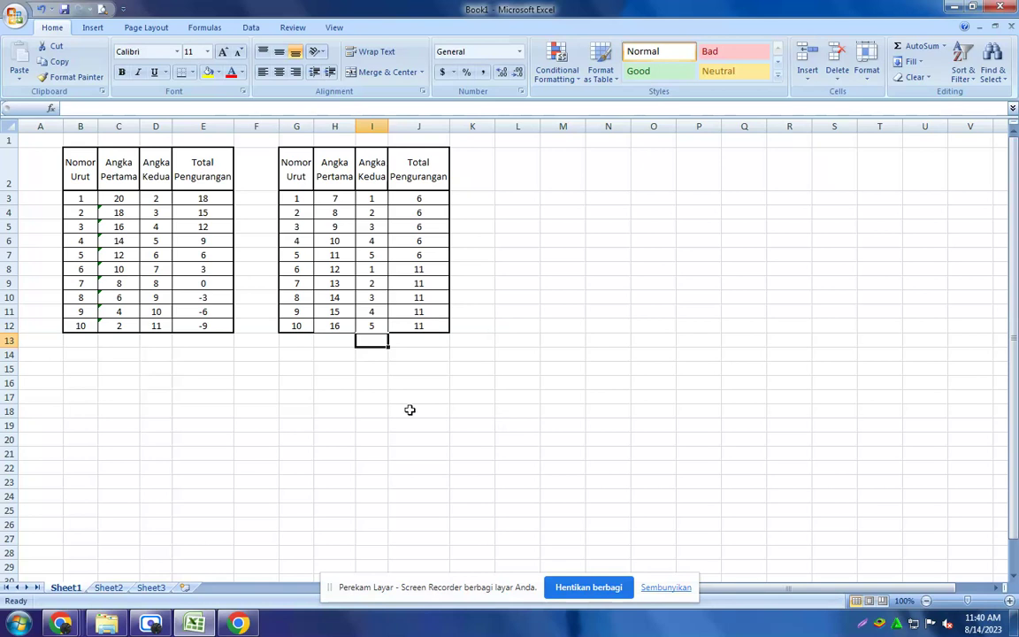
pyautogui.click(548, 211)
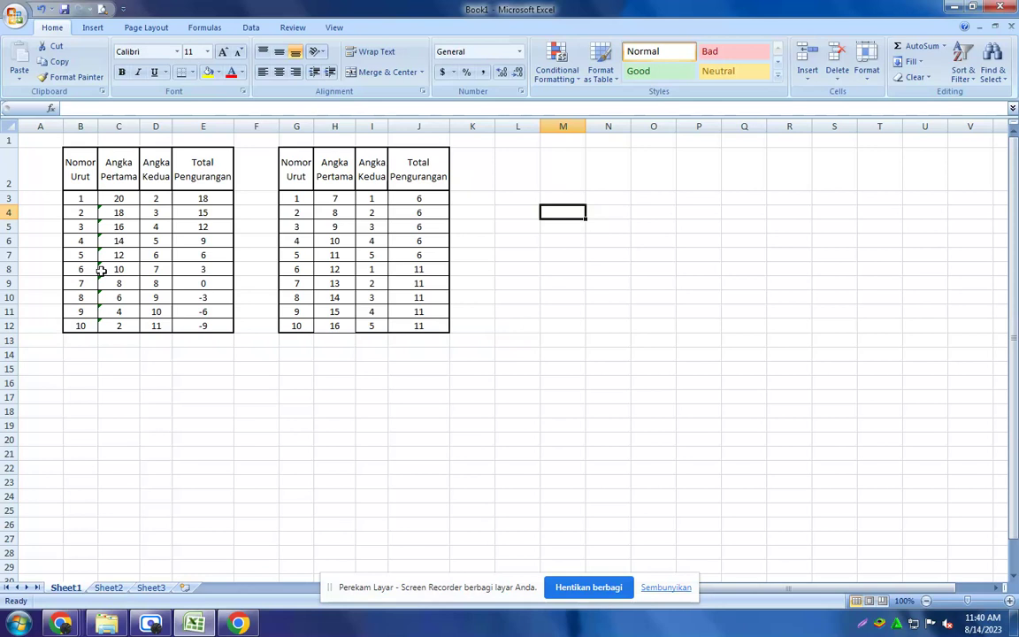
pyautogui.click(182, 198)
pyautogui.click(213, 283)
pyautogui.click(200, 322)
pyautogui.click(426, 256)
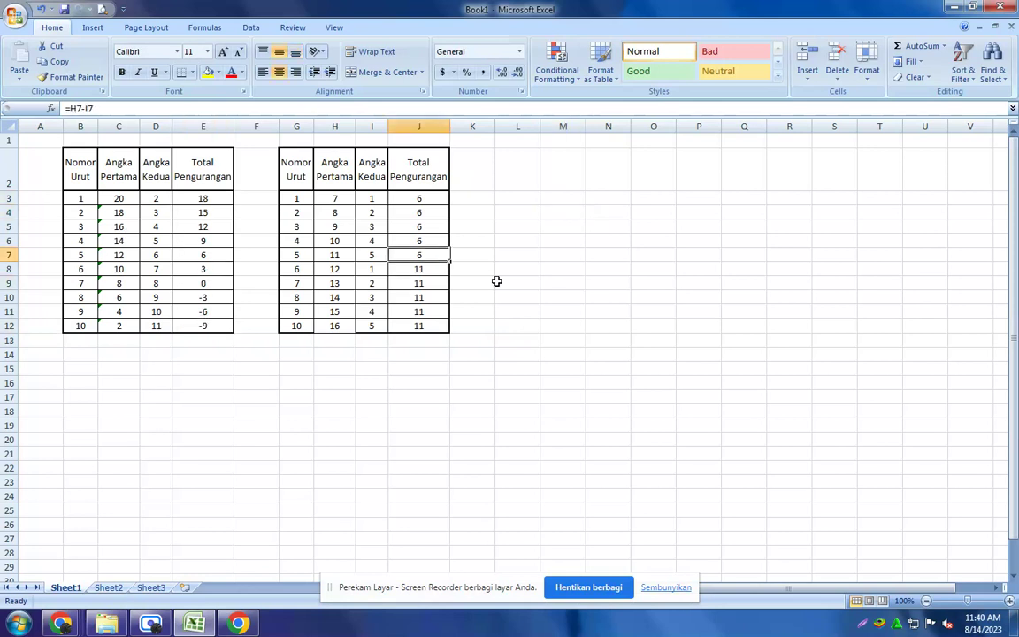